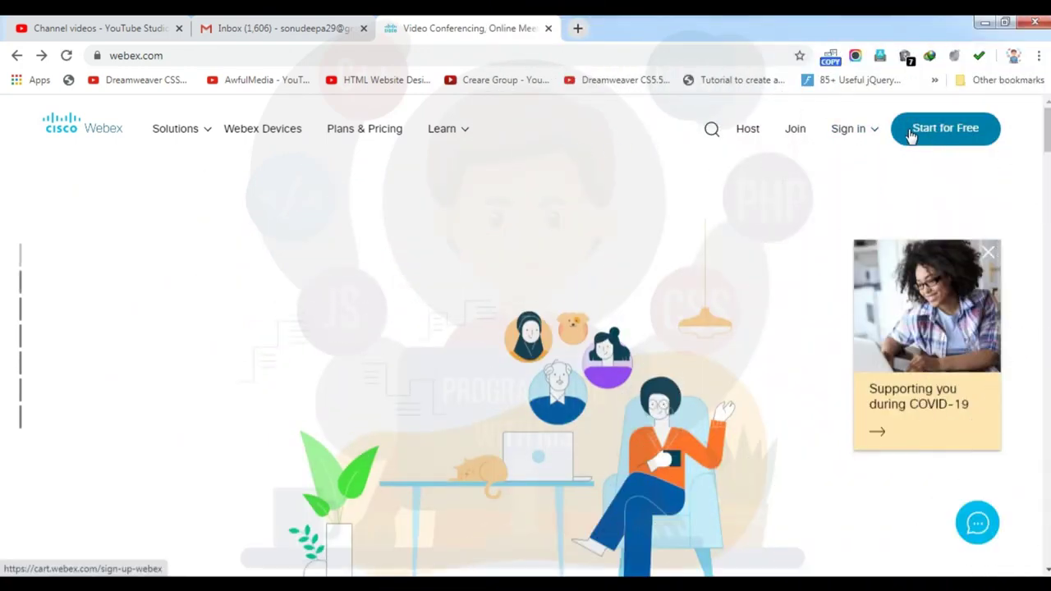
Start a free Webex sign-up and submit it with the user's e-mail address
left_click(954, 135)
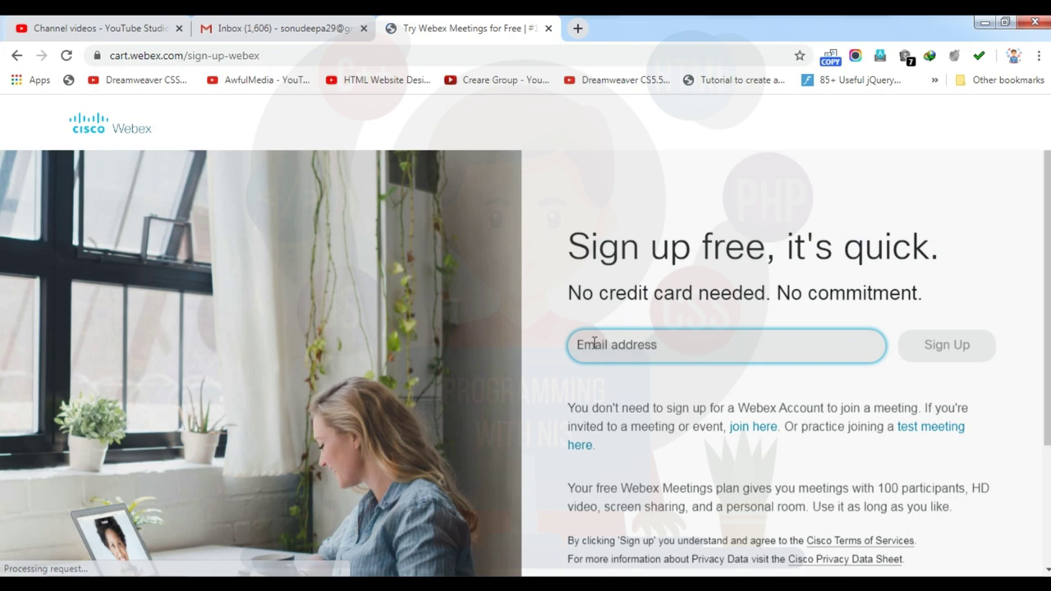
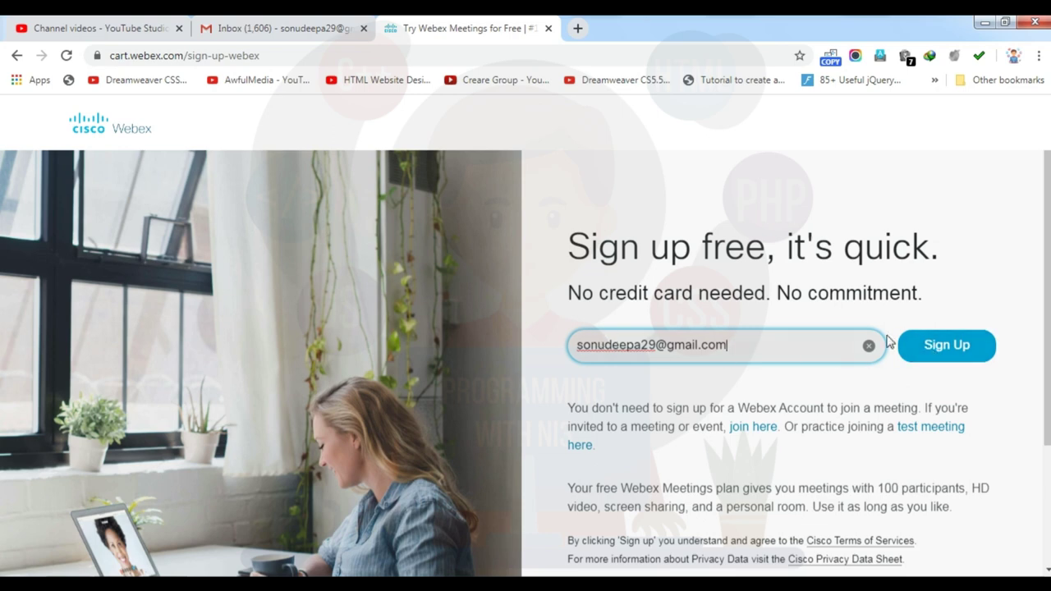
left_click(953, 352)
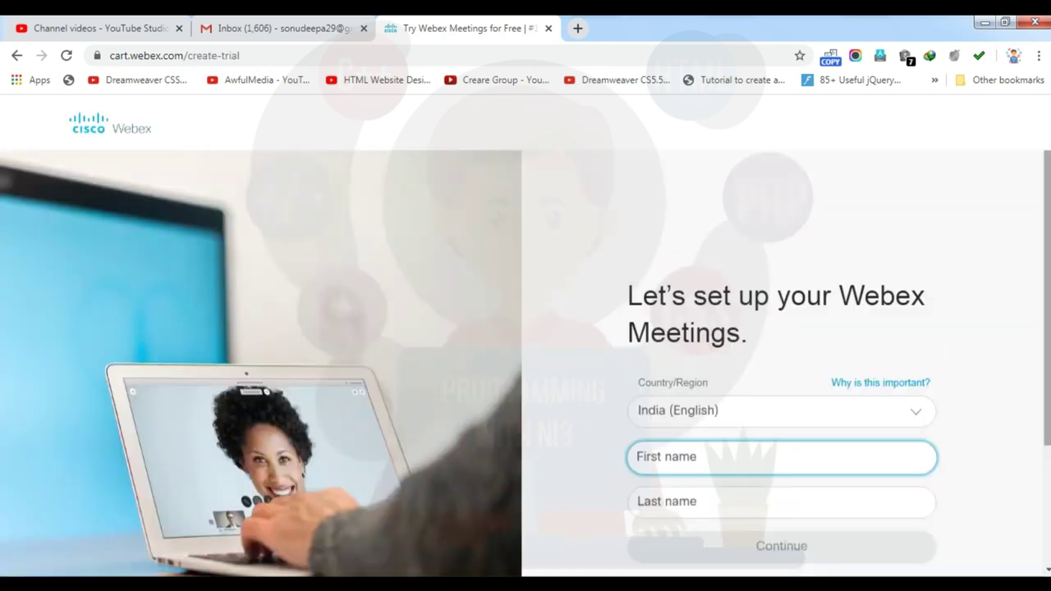
Enter the user's first and last name on the setup form and continue
left_click_drag(1047, 246, 1047, 270)
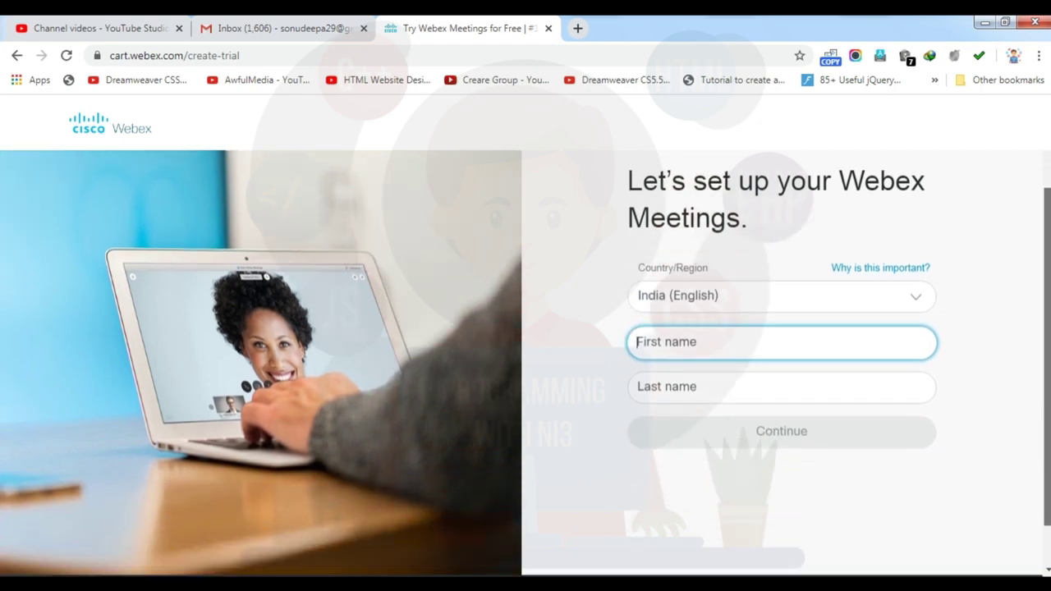
type("Nitn")
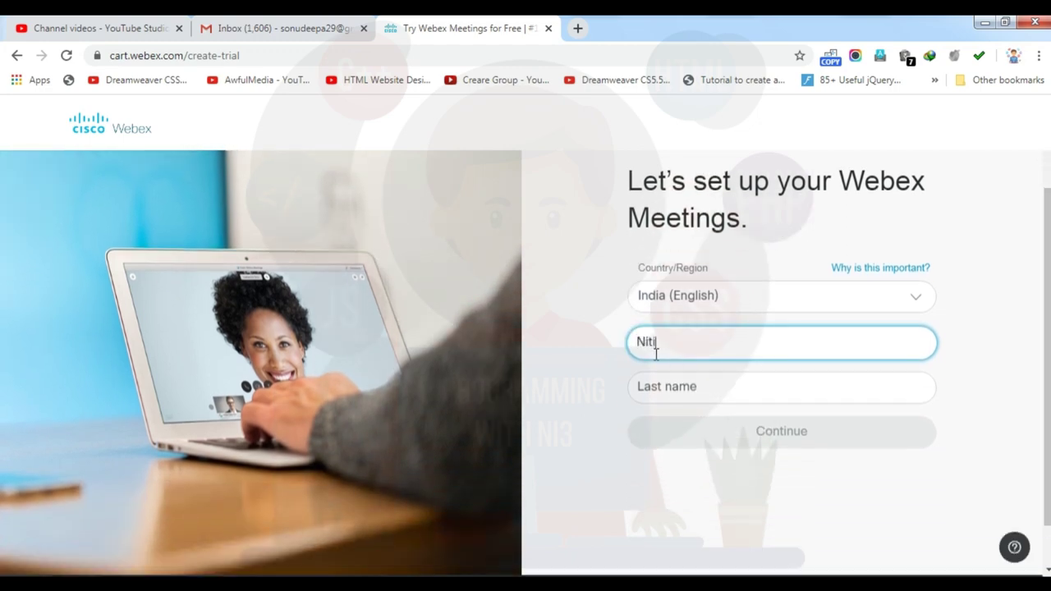
key("Tab")
type("L")
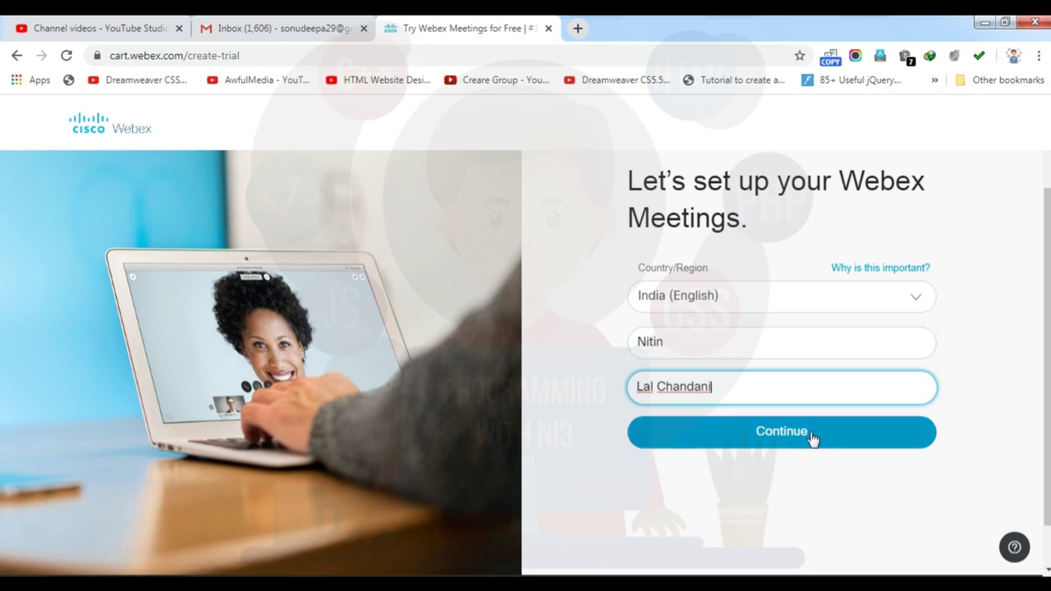
left_click(782, 436)
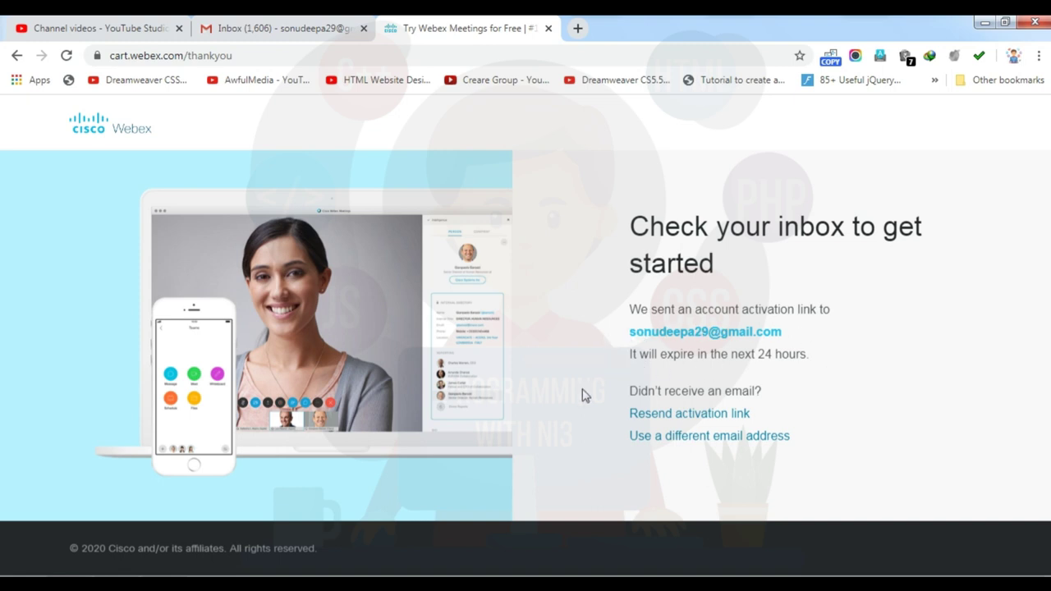
In Gmail's Updates category, open the Cisco Webex account email and find its Create Password link
left_click(140, 24)
left_click(238, 23)
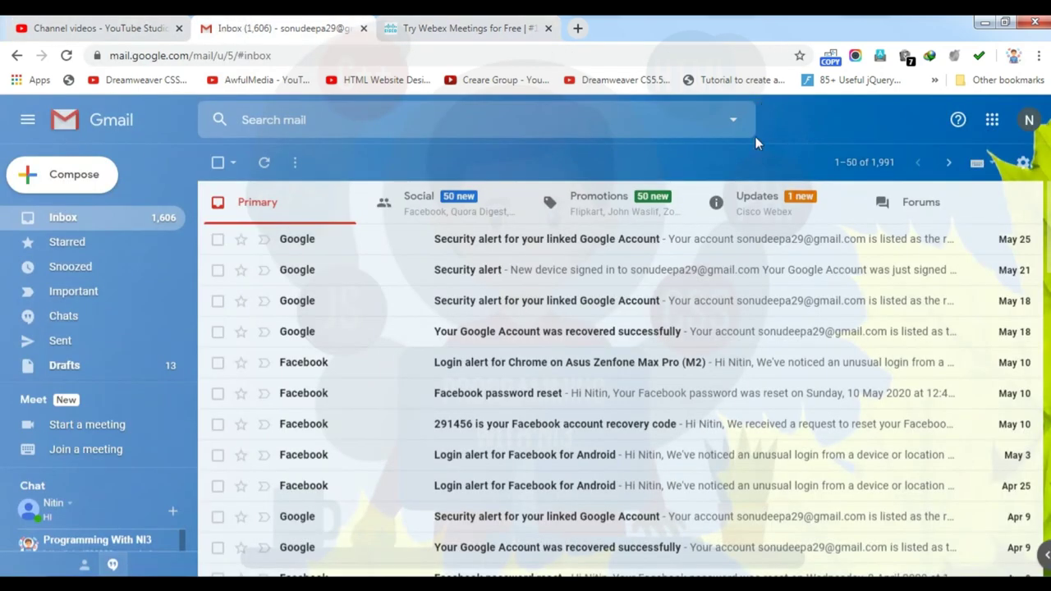
left_click(750, 210)
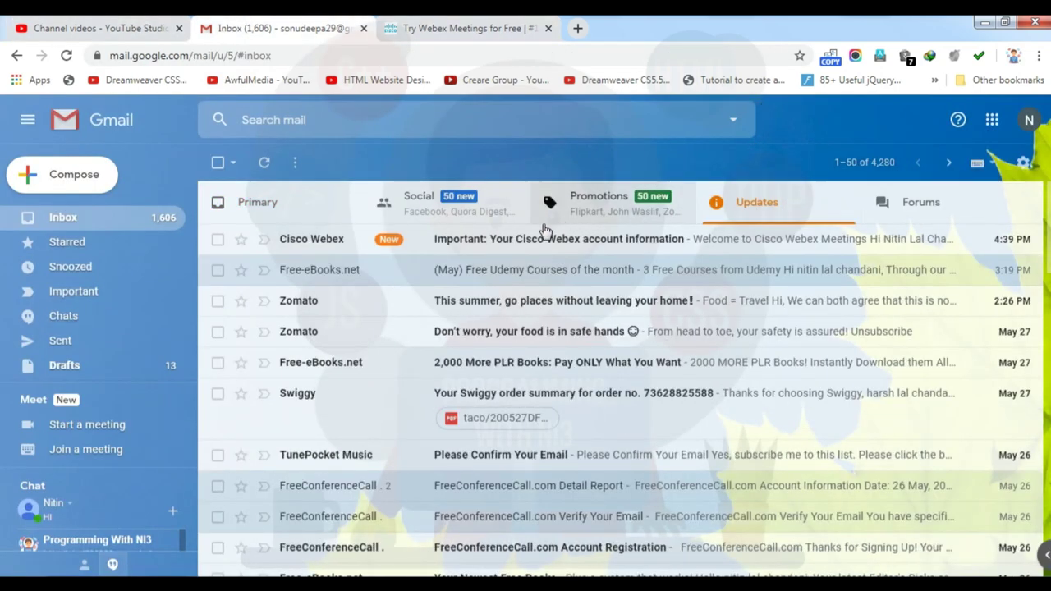
left_click(490, 245)
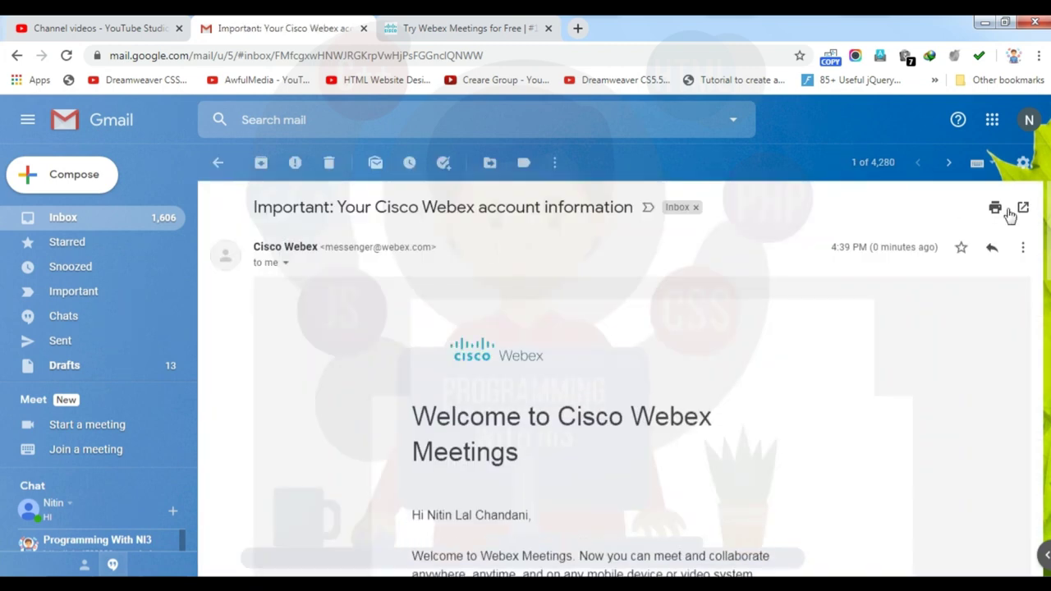
scroll(997, 214, "down", 6)
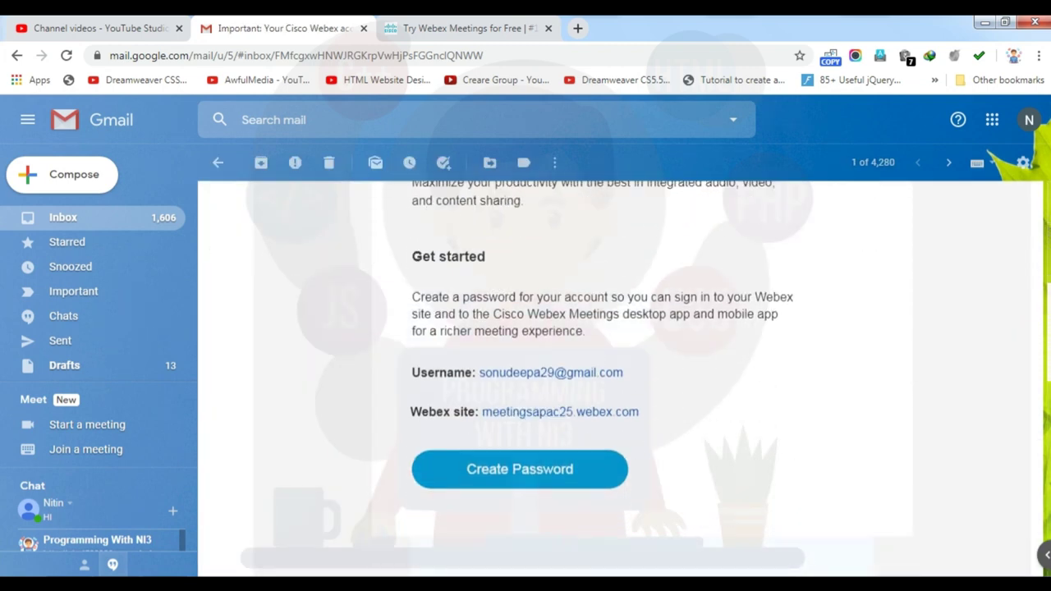
scroll(643, 379, "up", 2)
scroll(554, 481, "up", 2)
scroll(554, 481, "down", 3)
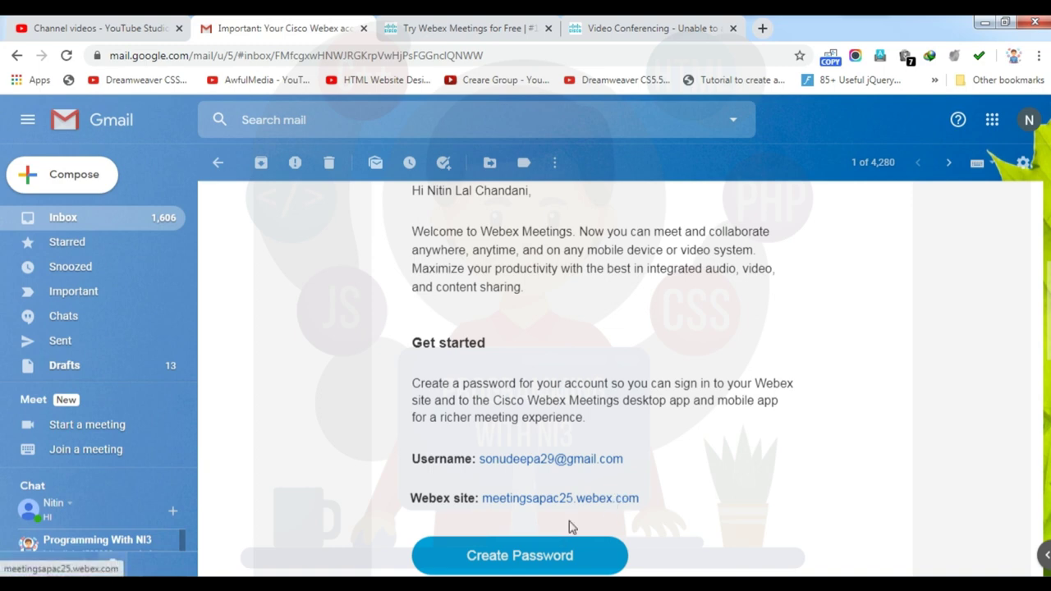
Create the Webex account password from the email link and submit it
left_click(513, 556)
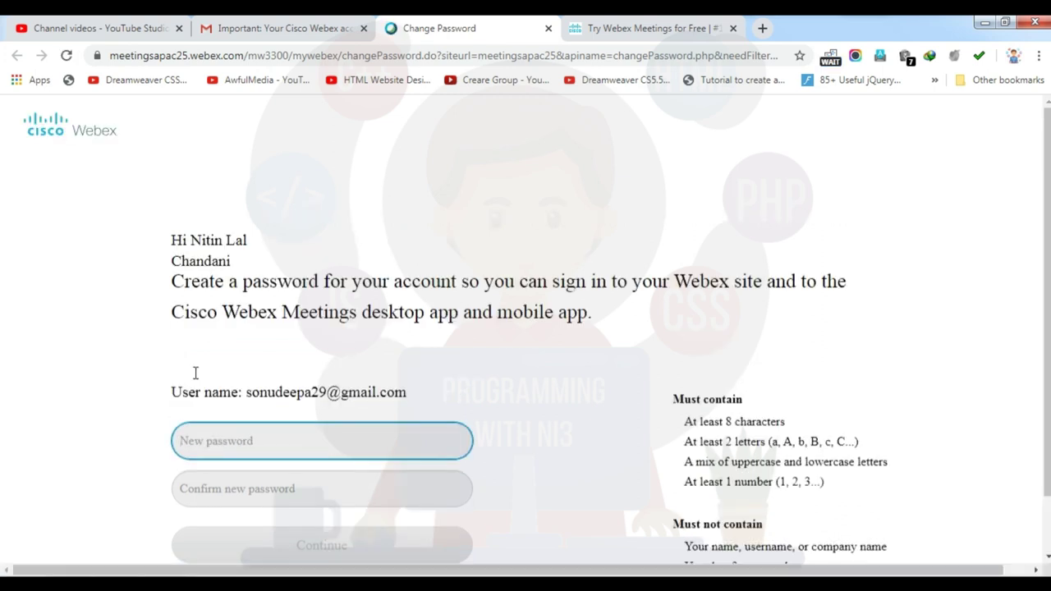
scroll(179, 431, "down", 1)
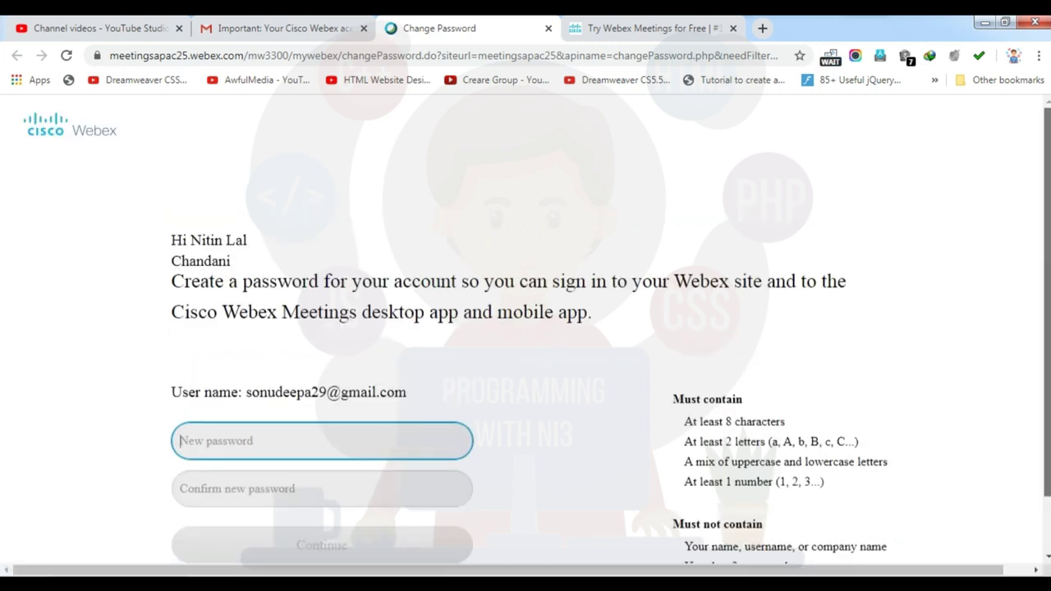
scroll(753, 345, "down", 1)
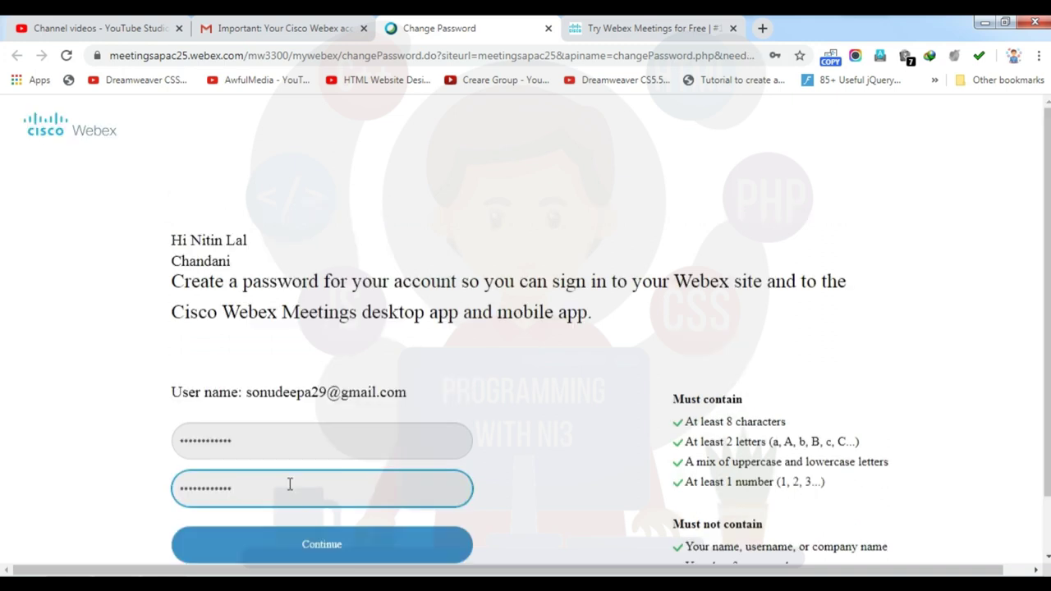
scroll(819, 382, "down", 1)
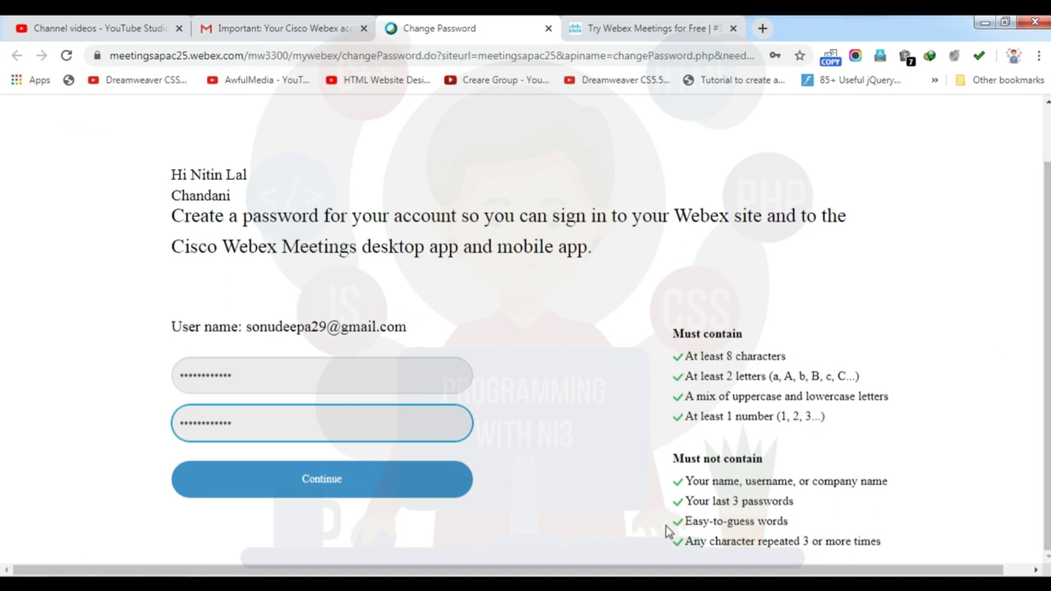
left_click(285, 488)
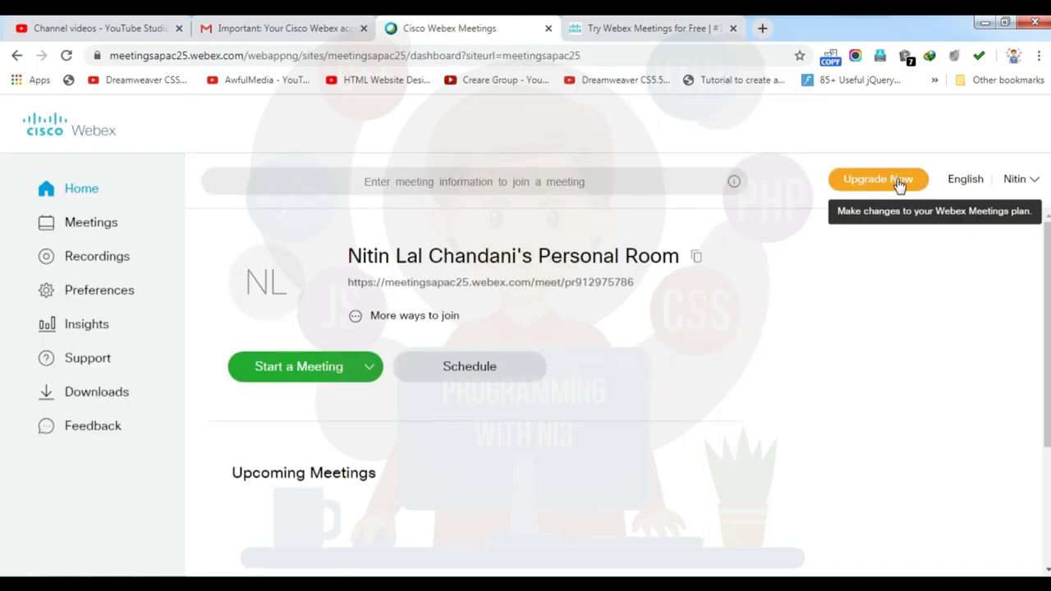
left_click(1038, 186)
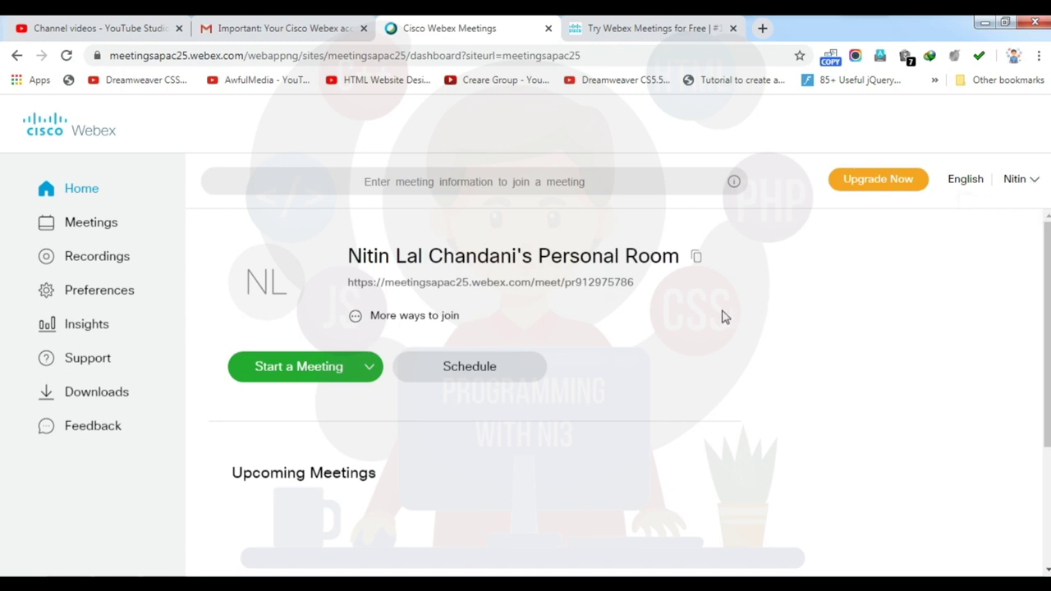
triple_click(383, 287)
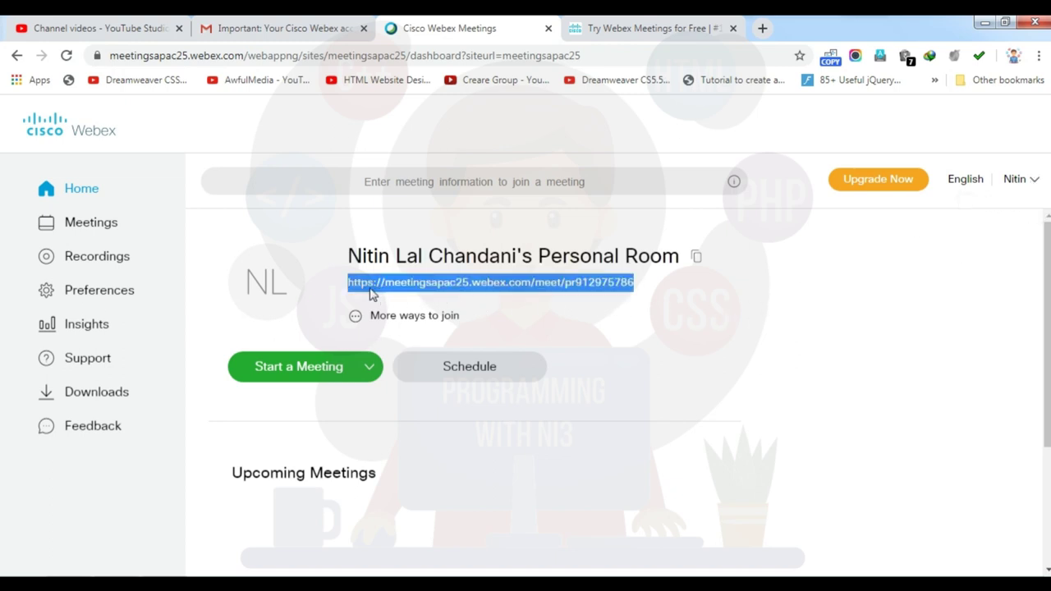
left_click_drag(372, 288, 680, 293)
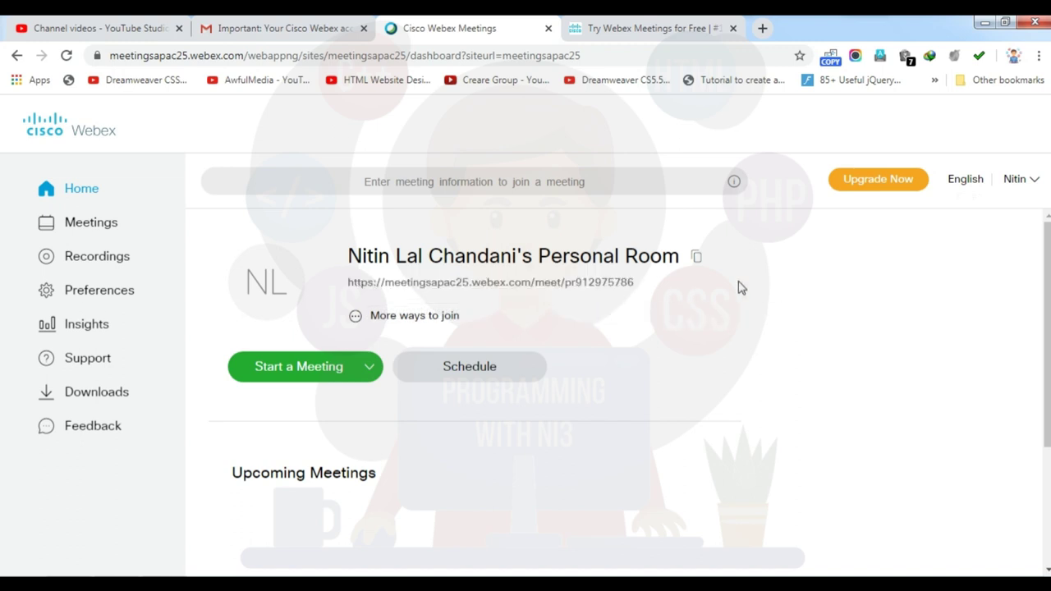
left_click(292, 28)
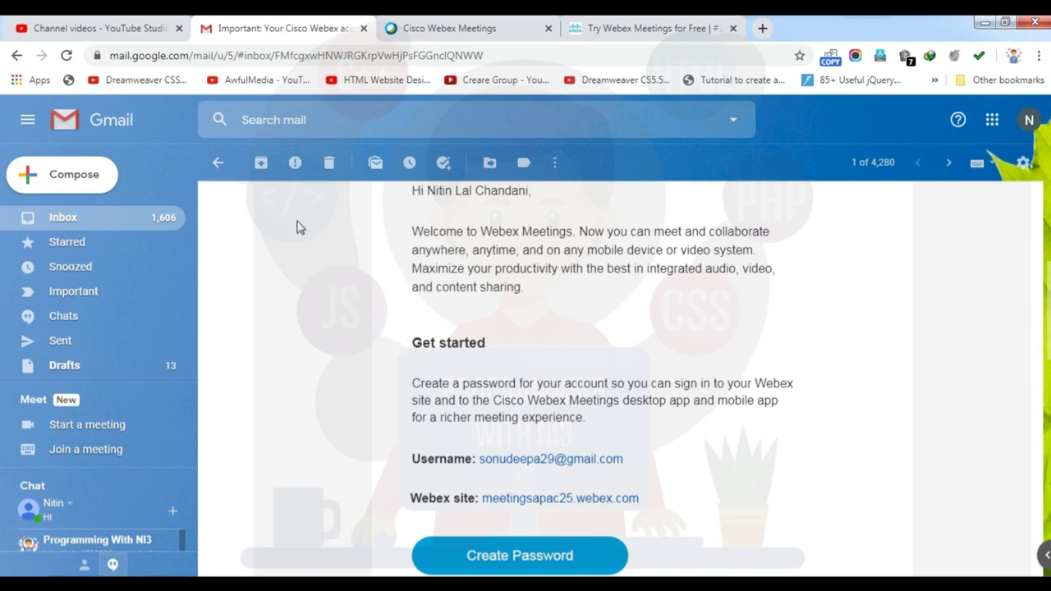
left_click(450, 28)
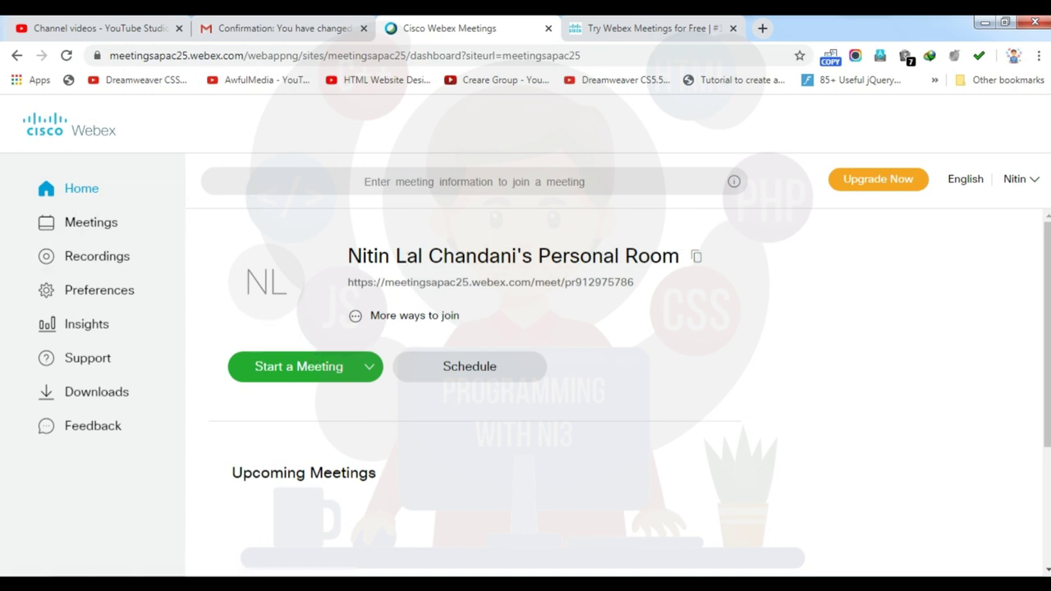
left_click_drag(1047, 246, 1047, 247)
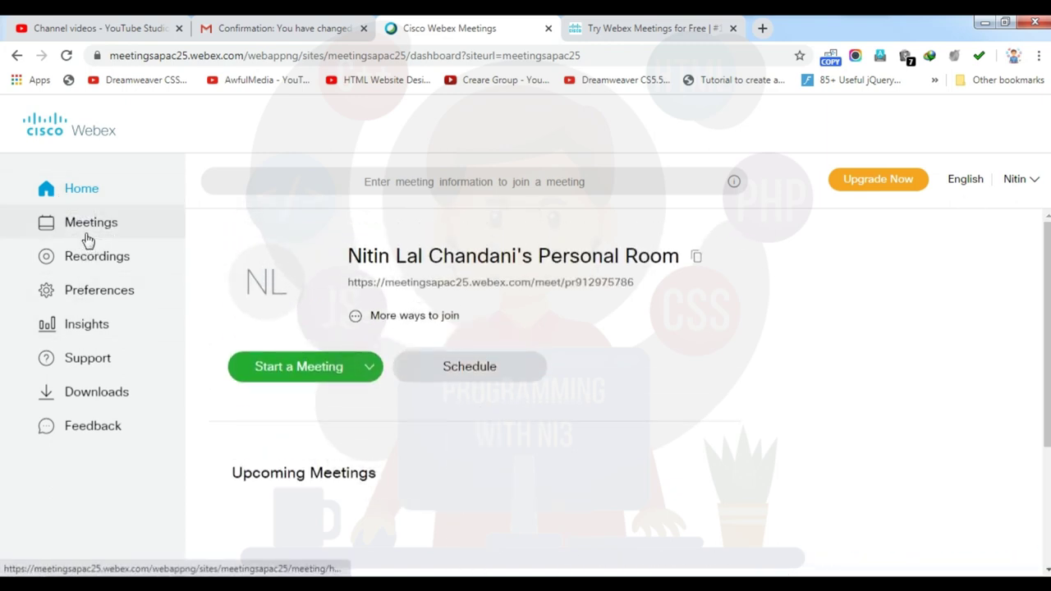
Go from the Meetings and Recordings pages to the Webex Preferences page
left_click(110, 223)
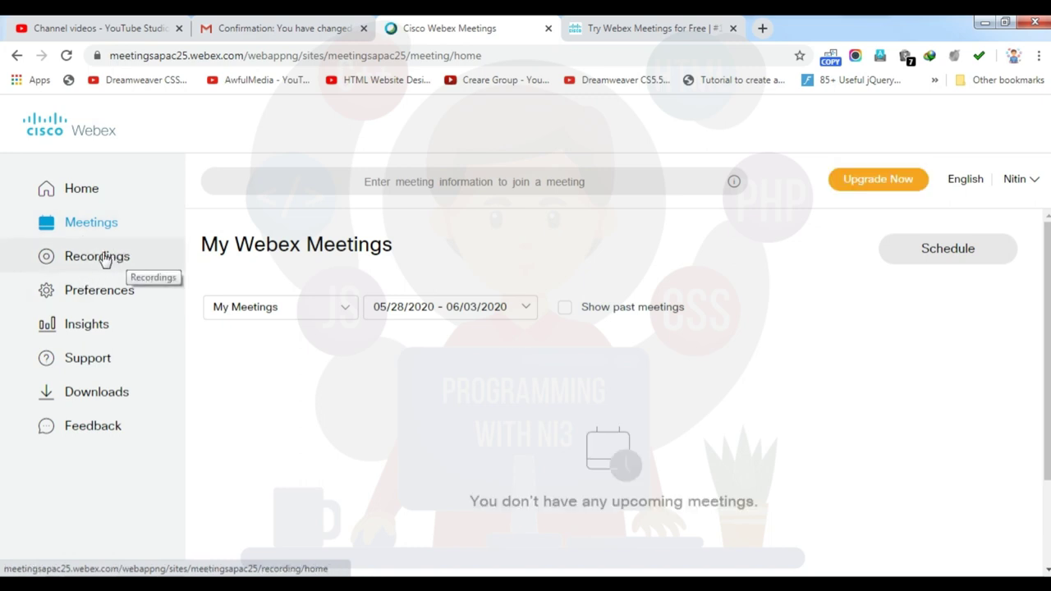
left_click(93, 261)
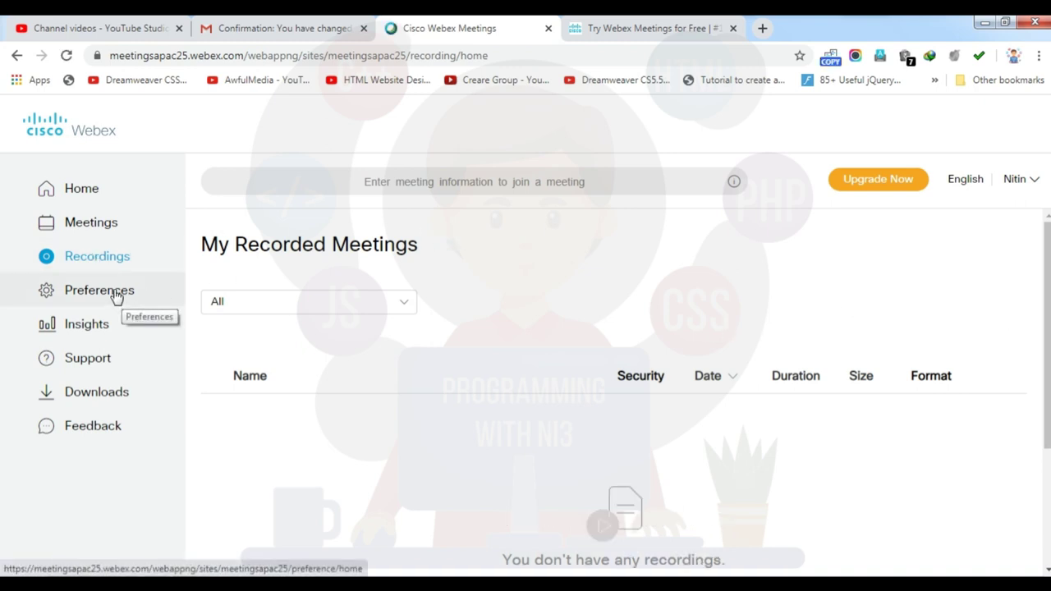
left_click(116, 296)
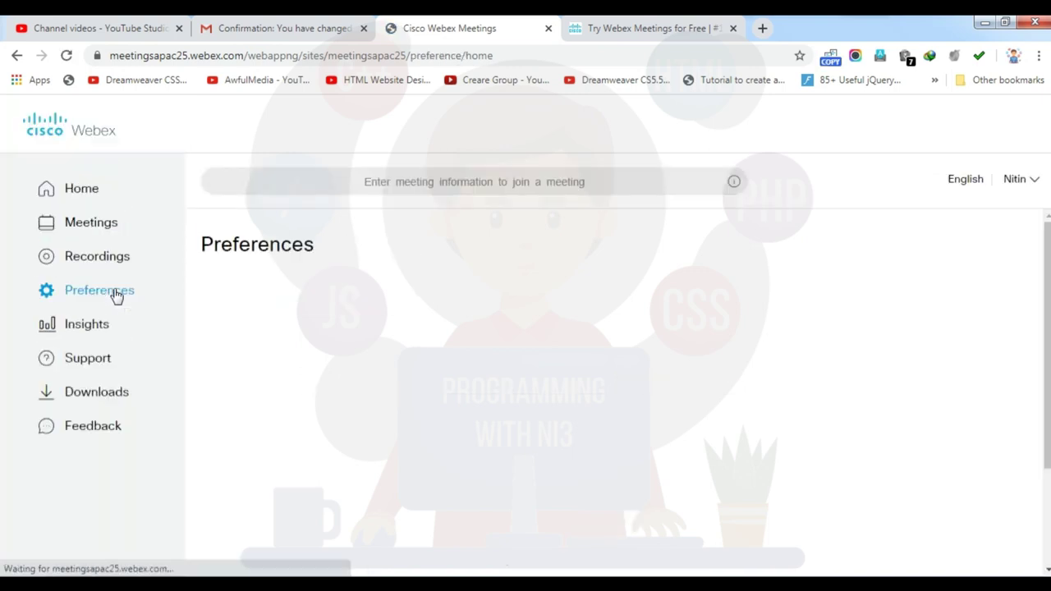
Set the time zone to (UTC+05:30) Chennai, Kolkata, Mumbai, New Delhi
scroll(614, 370, "down", 1)
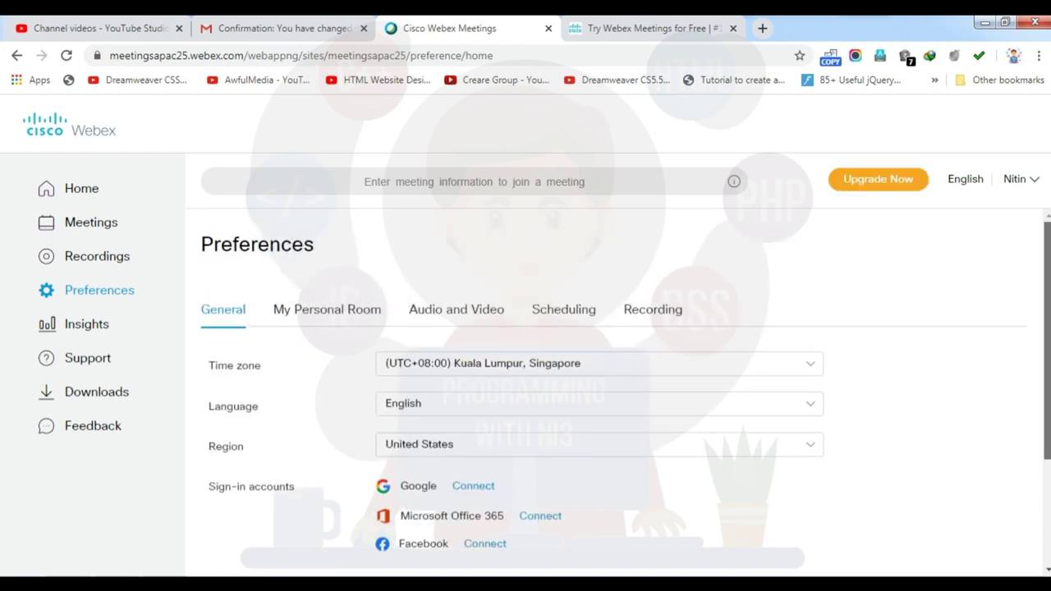
scroll(614, 369, "down", 2)
scroll(614, 370, "up", 3)
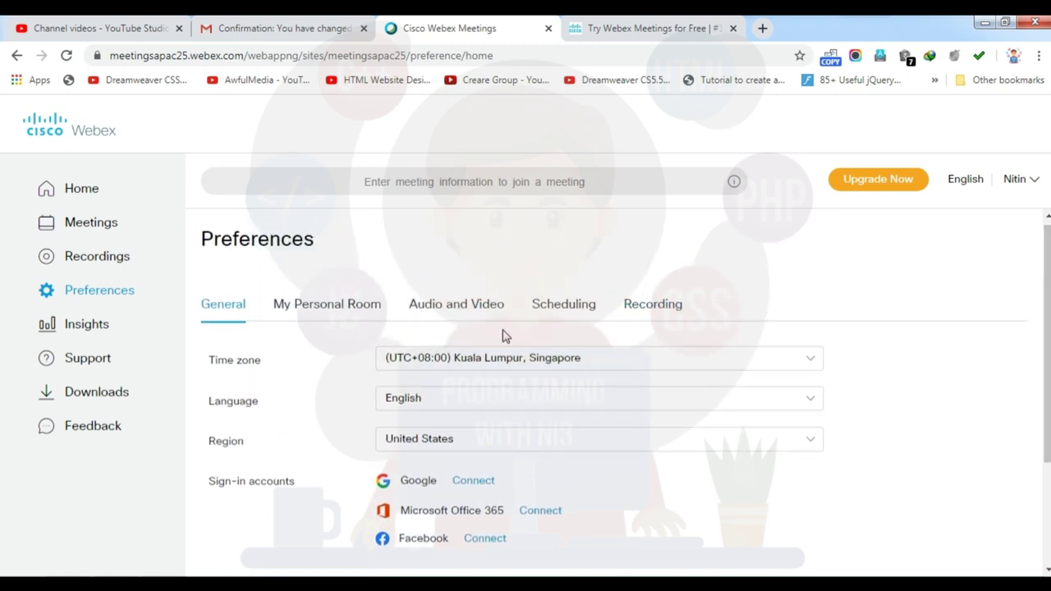
left_click(460, 369)
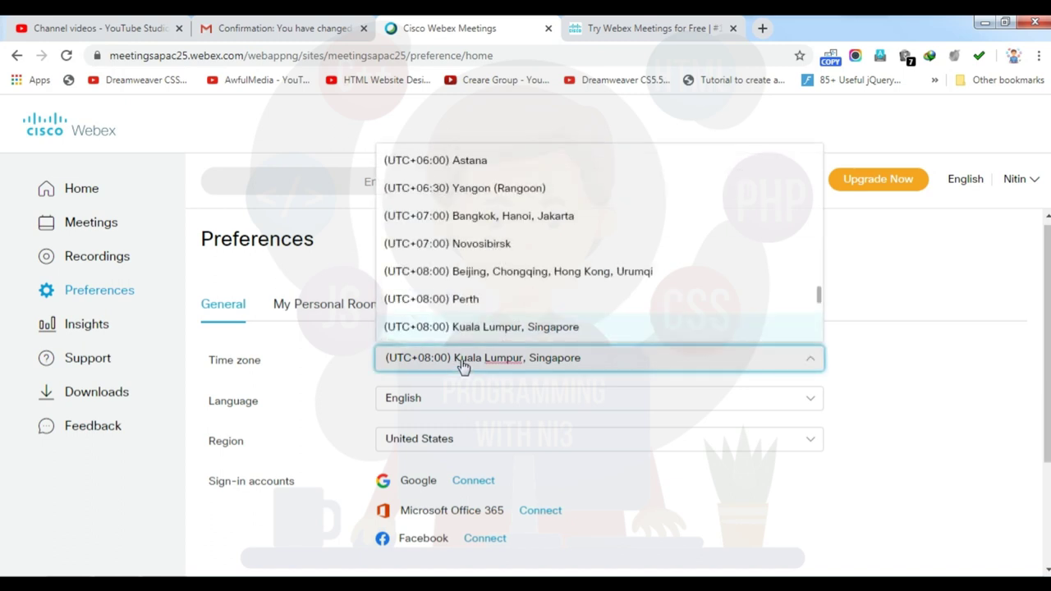
left_click_drag(822, 298, 822, 287)
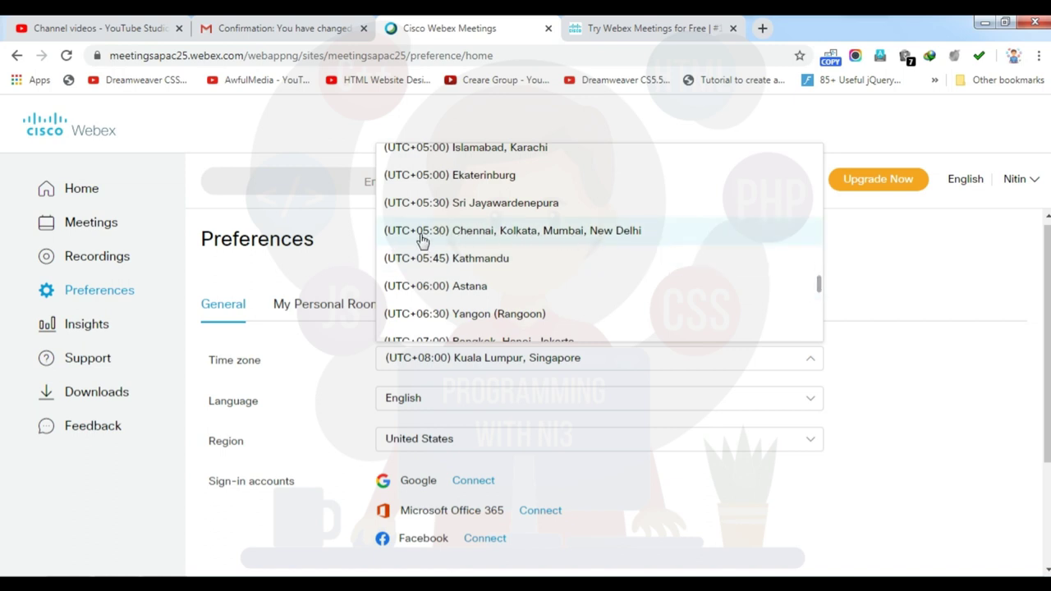
left_click(571, 234)
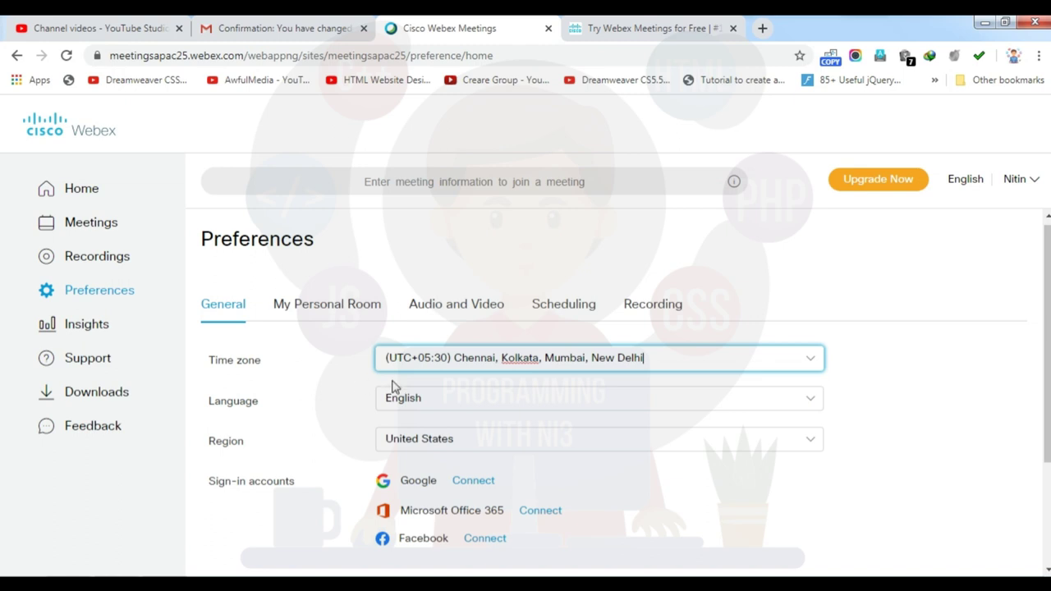
Keep the region as United States and save the General preferences
left_click(462, 439)
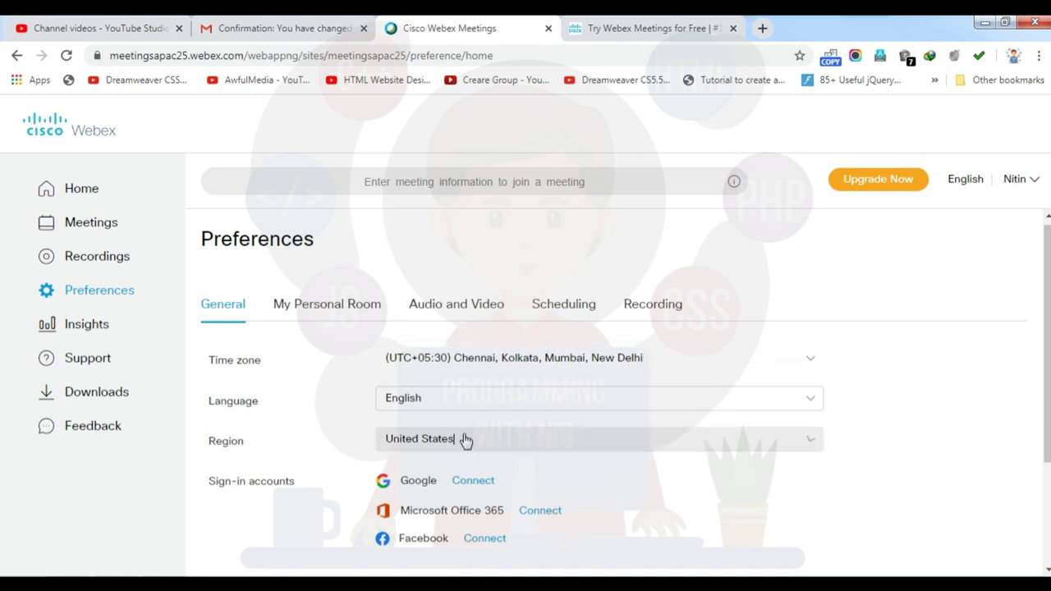
left_click_drag(821, 284, 840, 357)
left_click(841, 358)
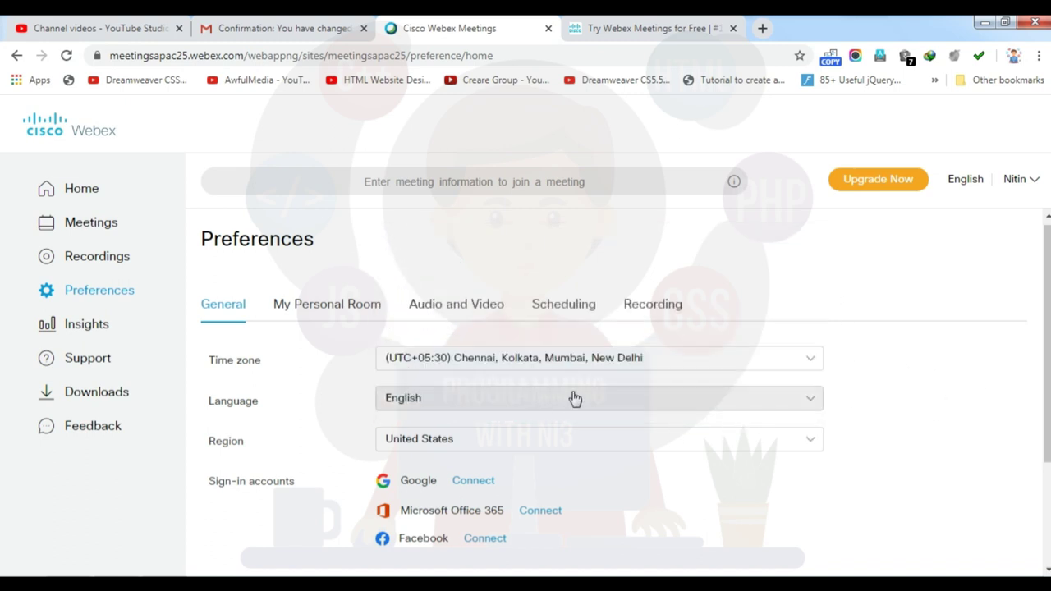
left_click(772, 358)
left_click(741, 280)
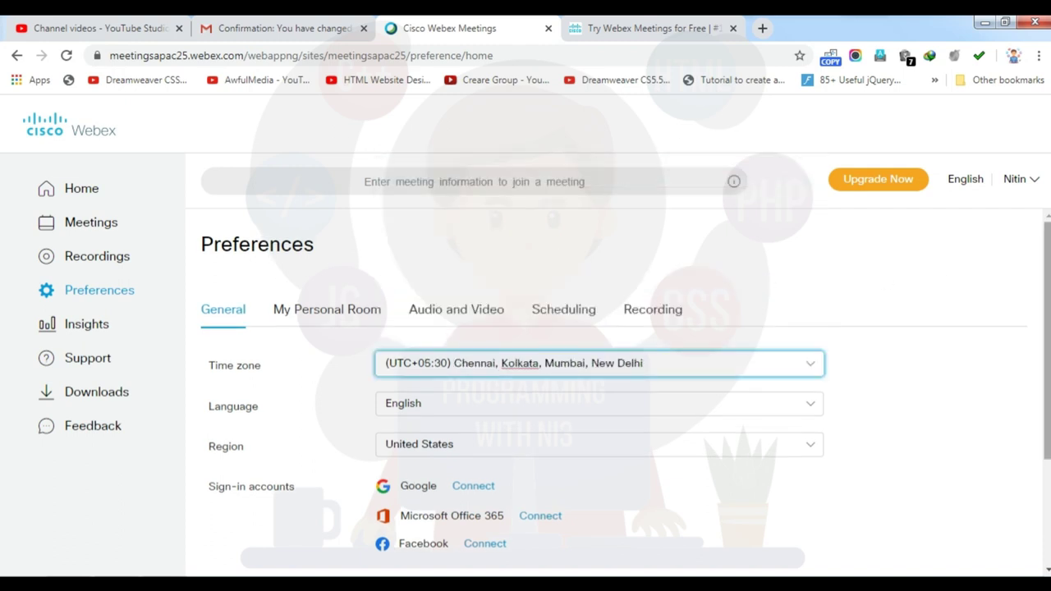
scroll(1046, 329, "down", 2)
left_click(325, 541)
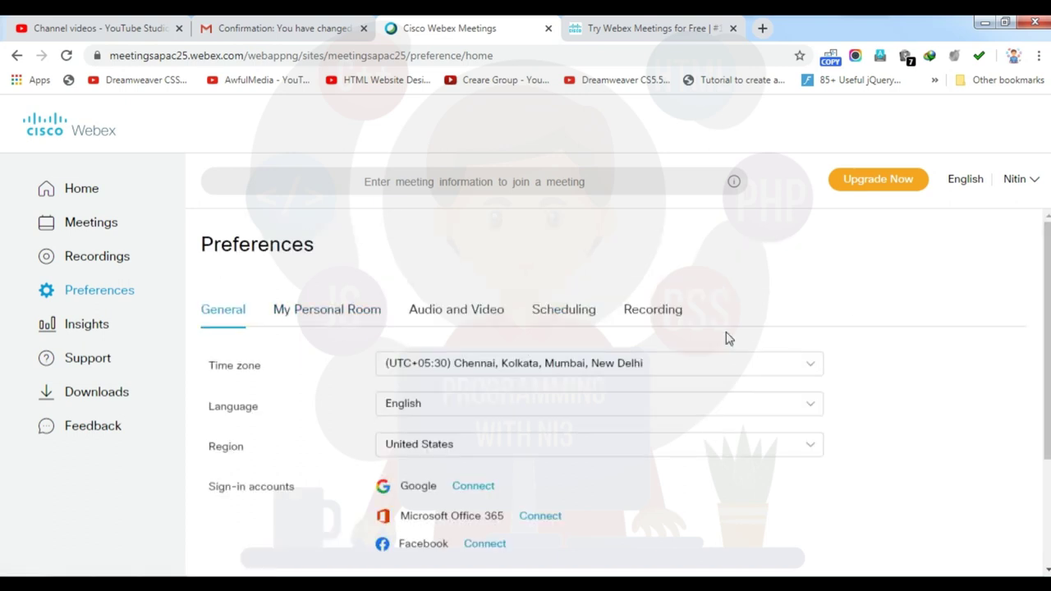
Review My Personal Room settings: 10-minute auto-lock and lobby email notification enabled
left_click(313, 318)
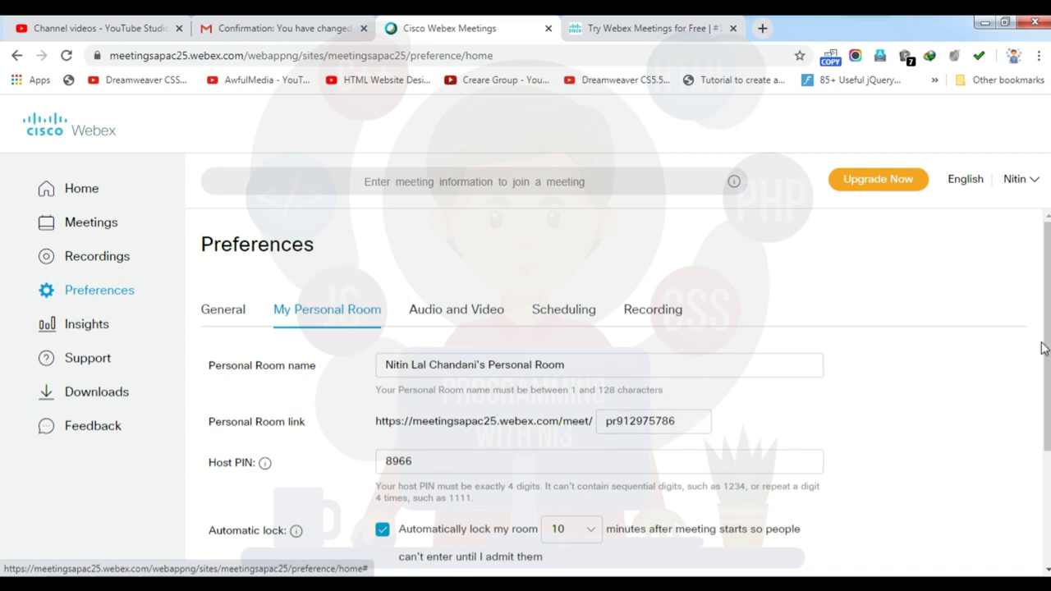
scroll(1041, 348, "down", 2)
scroll(410, 374, "down", 1)
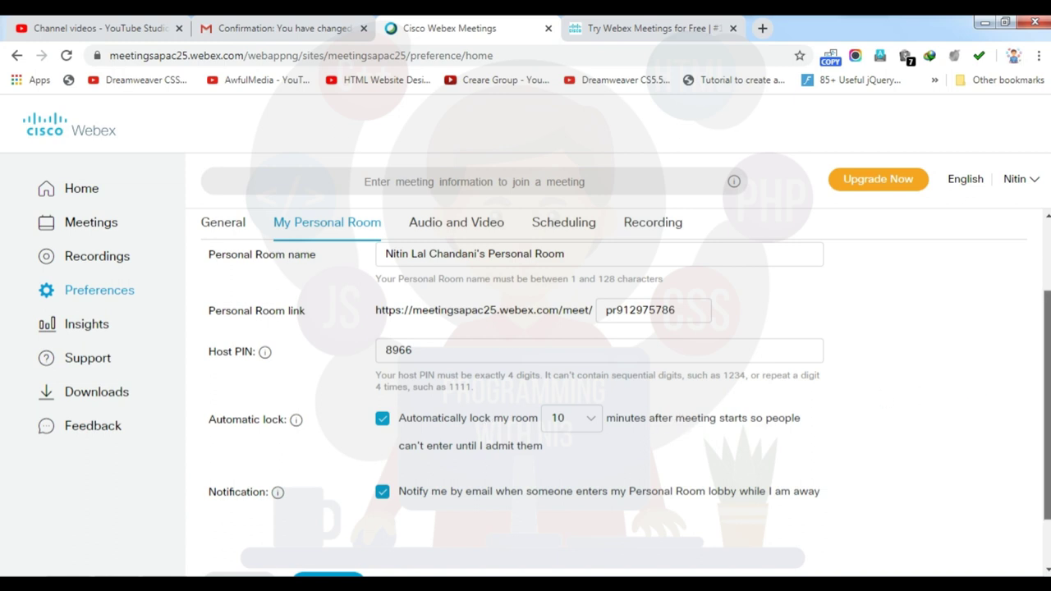
scroll(616, 370, "down", 1)
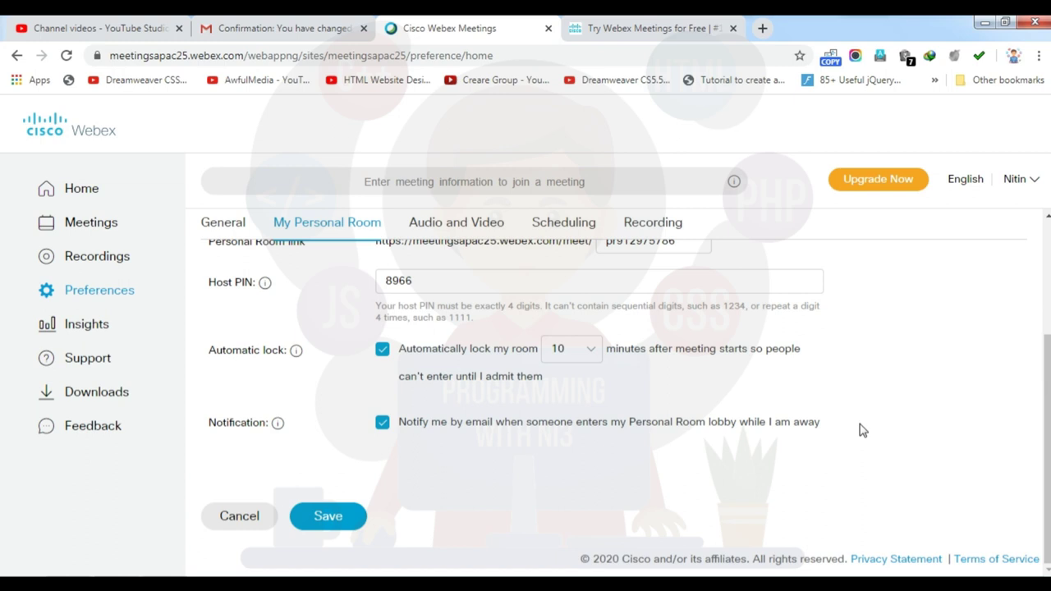
scroll(1048, 449, "up", 1)
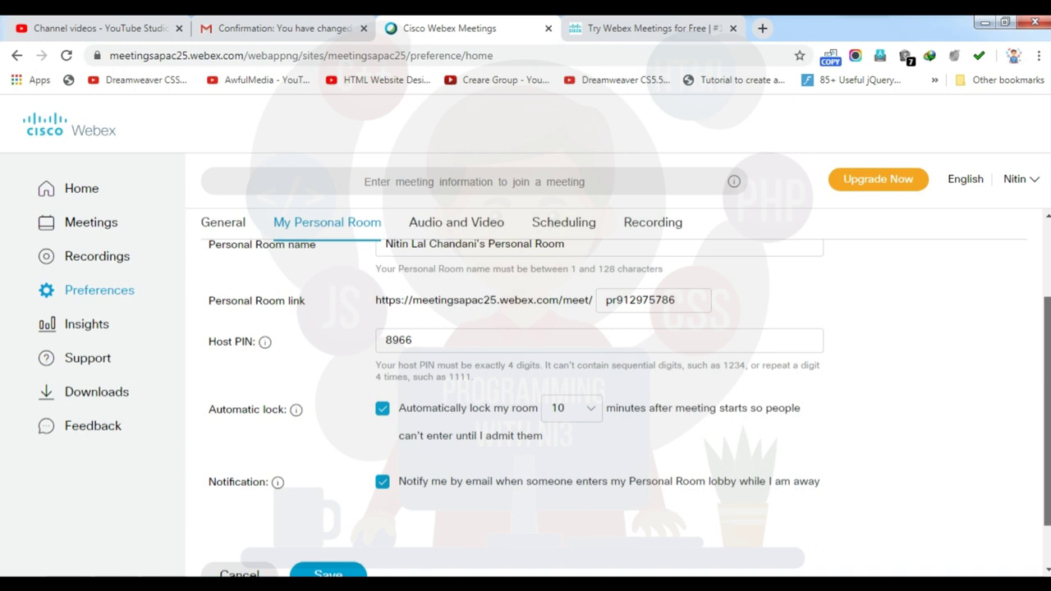
Review Audio and Video preferences, keeping Webex Audio connection and Beep entry tone
scroll(1023, 304, "up", 2)
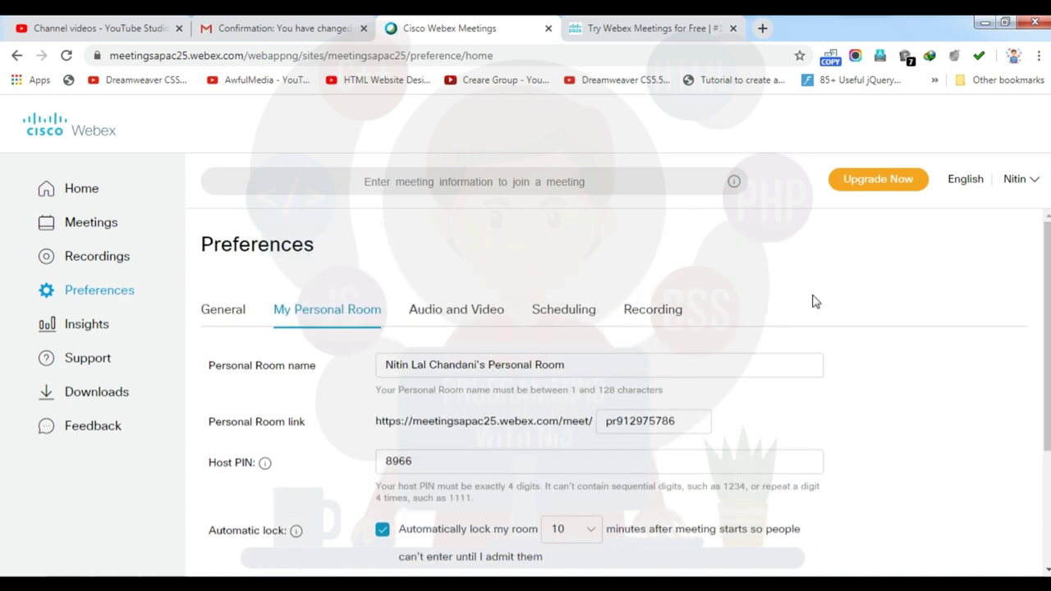
left_click(428, 318)
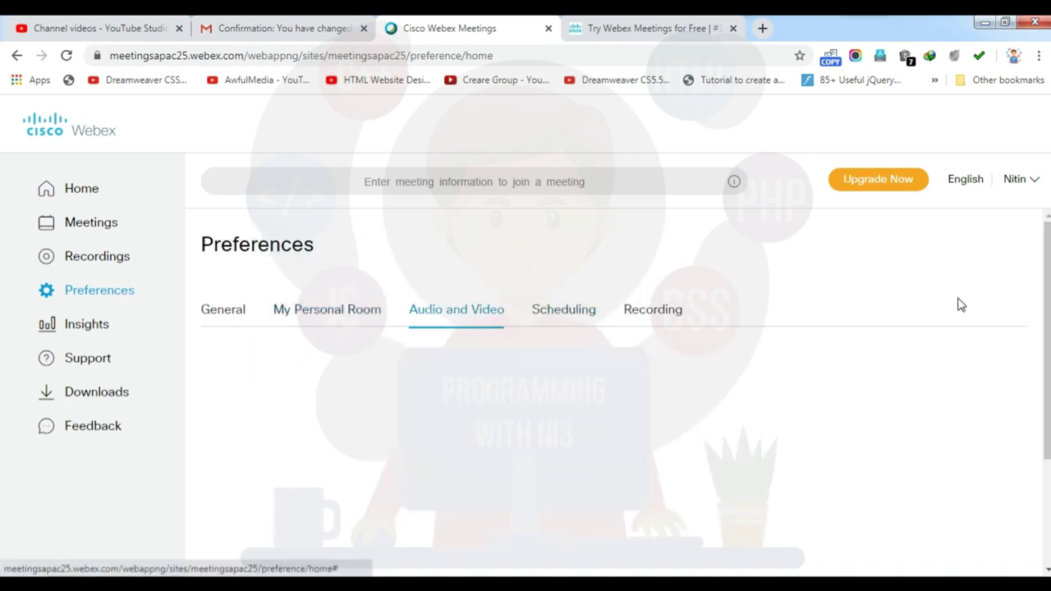
scroll(957, 312, "down", 1)
scroll(616, 403, "down", 1)
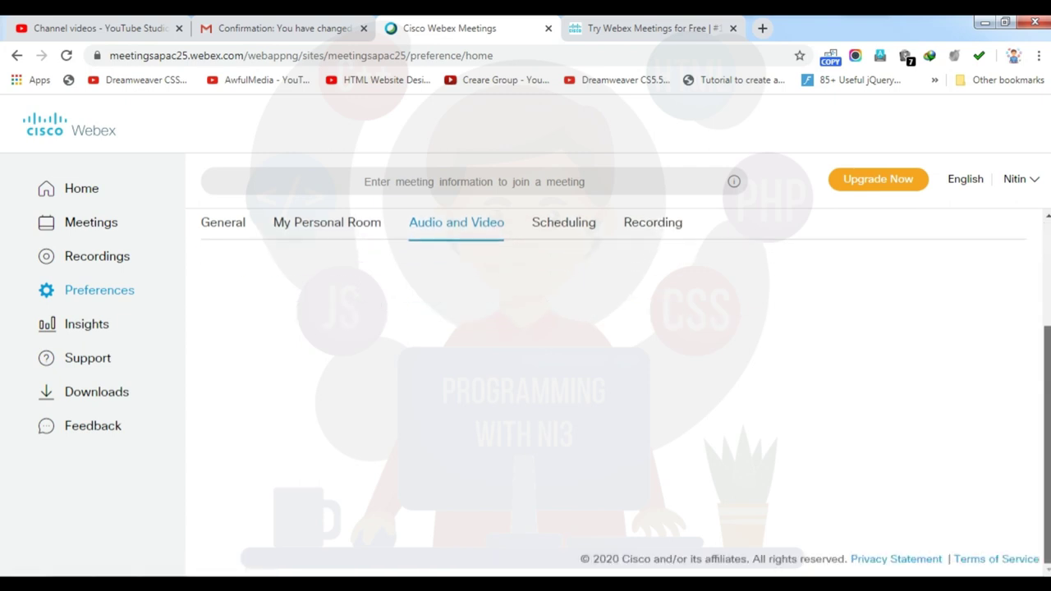
scroll(616, 390, "up", 2)
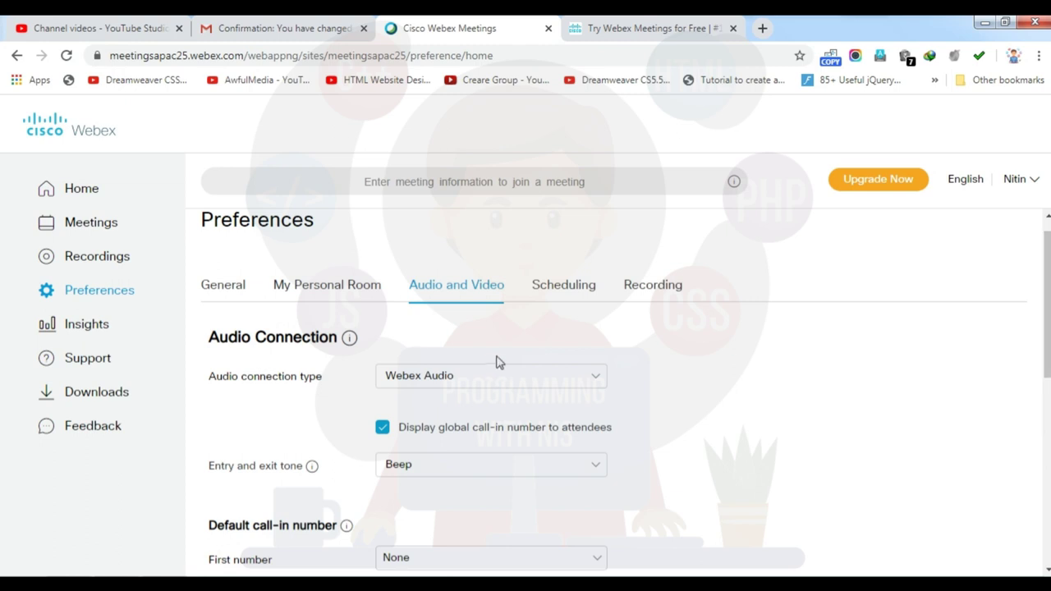
left_click(475, 383)
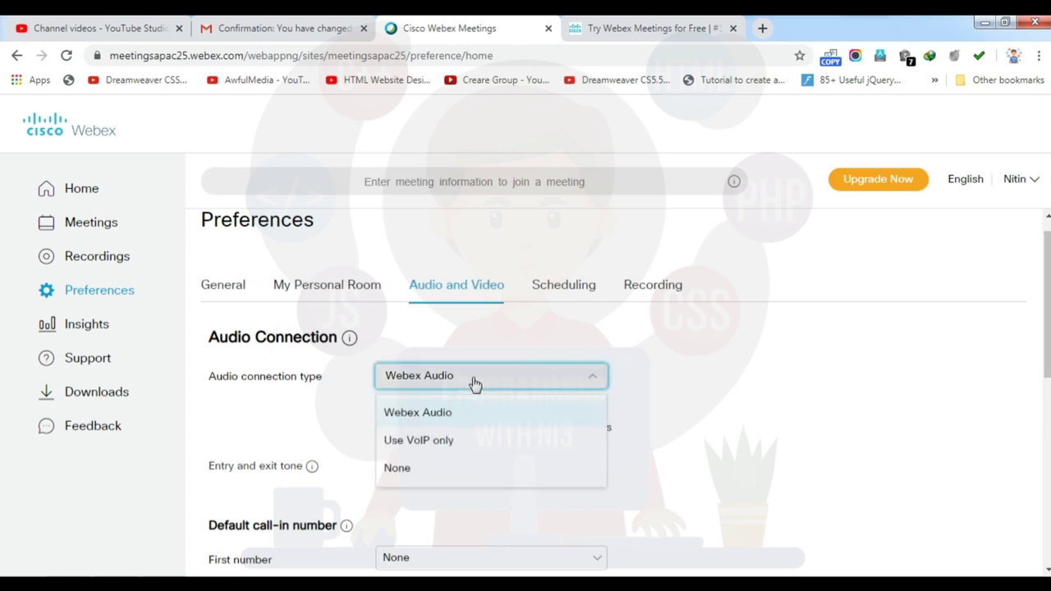
left_click(475, 383)
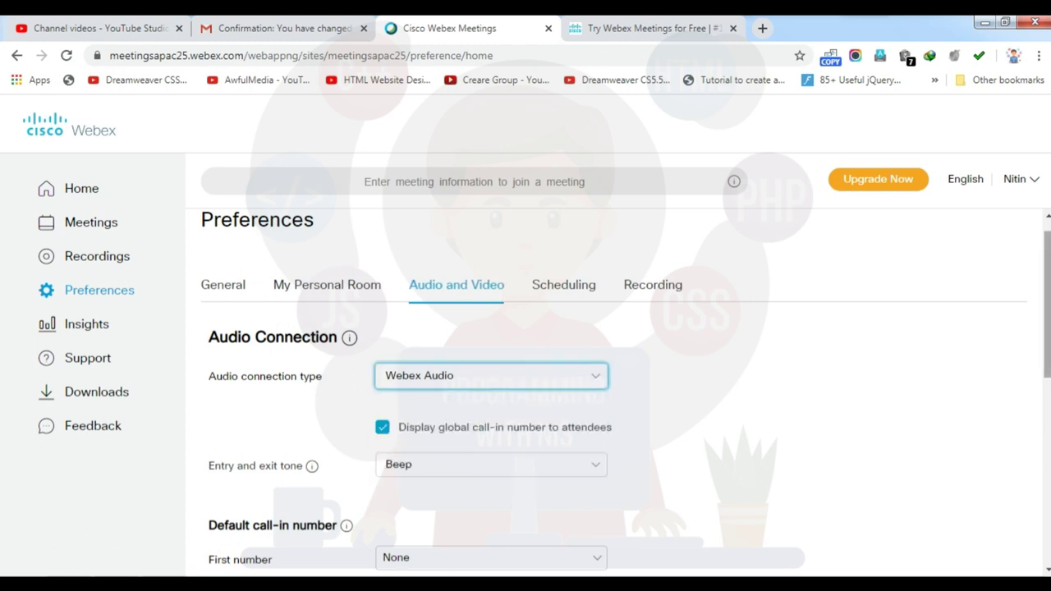
scroll(376, 329, "down", 2)
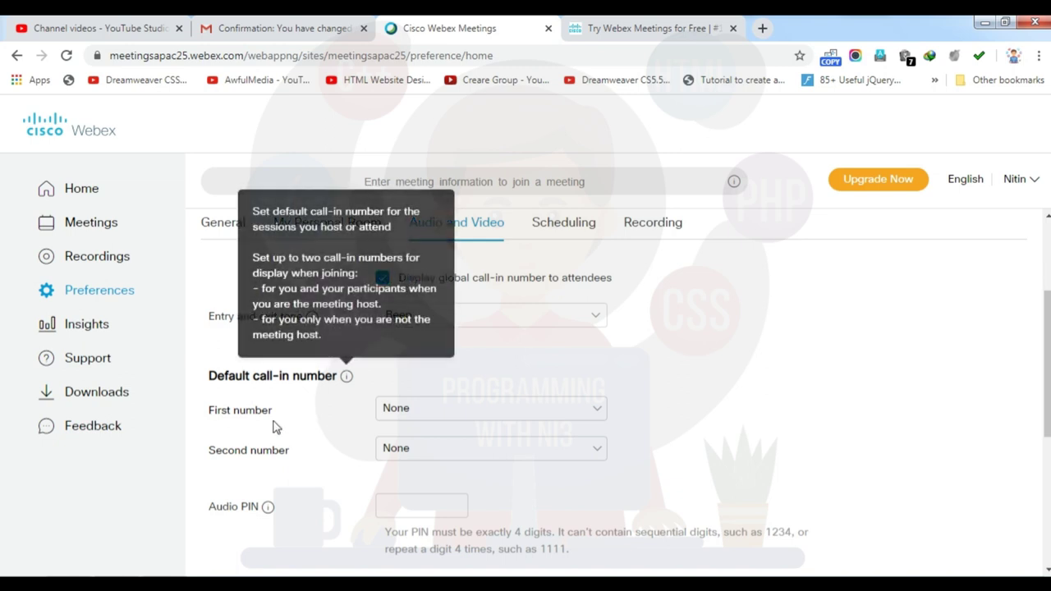
left_click_drag(1047, 363, 1047, 476)
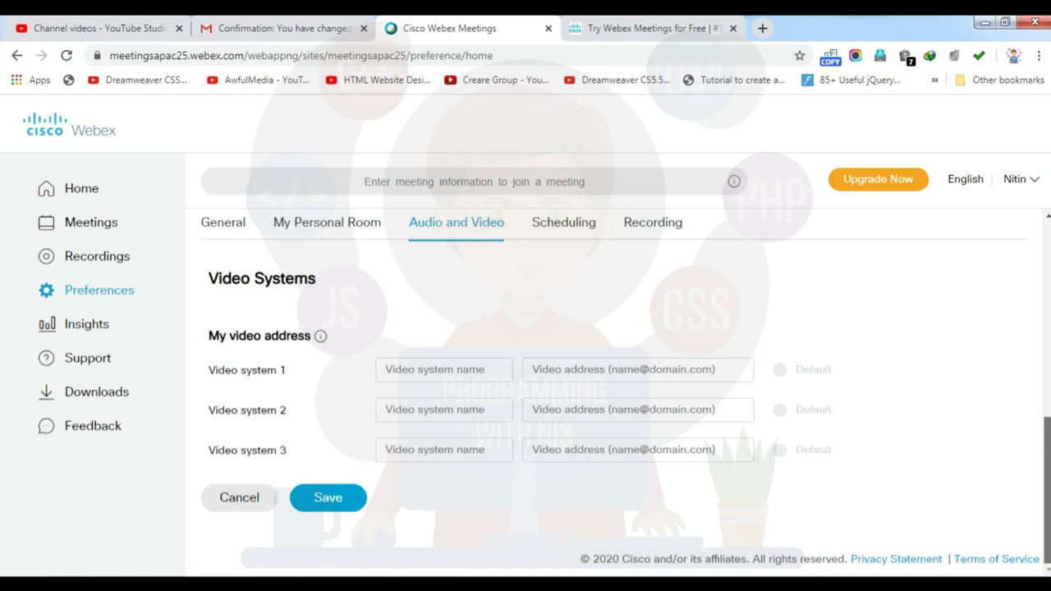
scroll(624, 394, "up", 10)
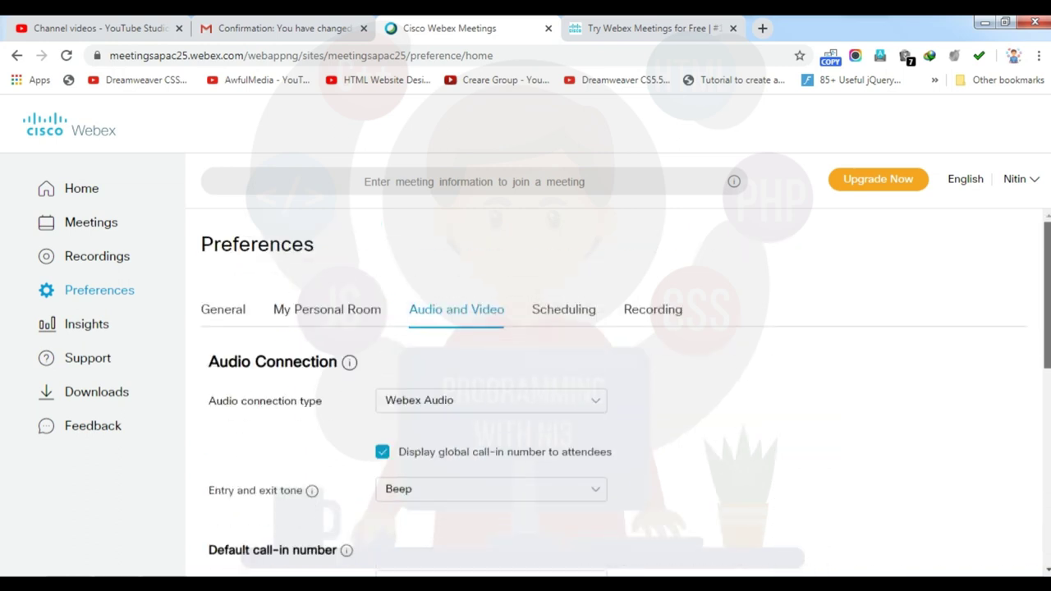
Keep Webex Meetings Pro 3 Free meeting type and enable invitation copies and automatic recording sharing
left_click(566, 319)
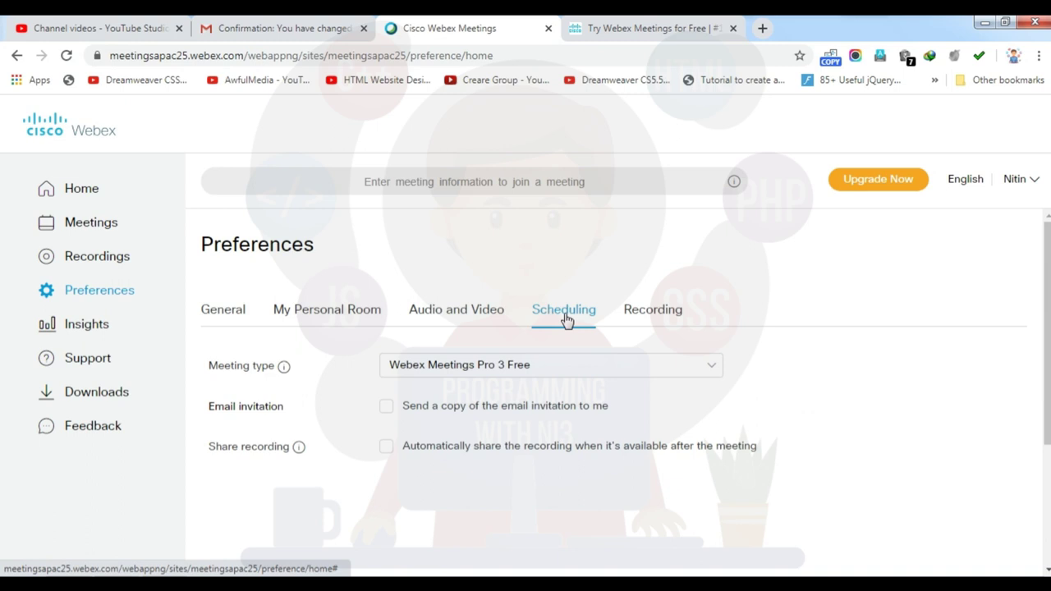
left_click(517, 370)
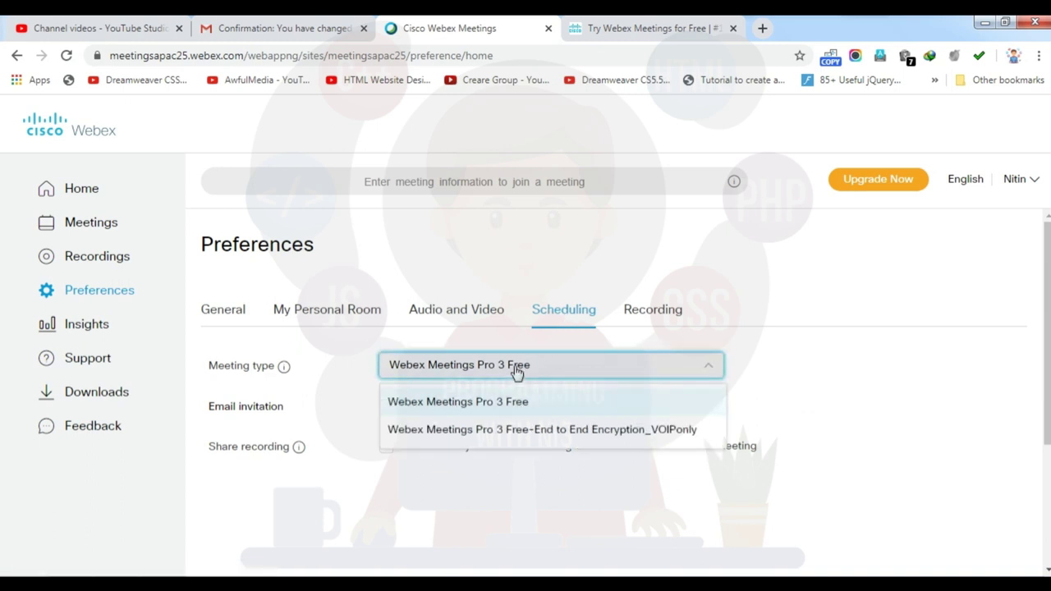
left_click(928, 360)
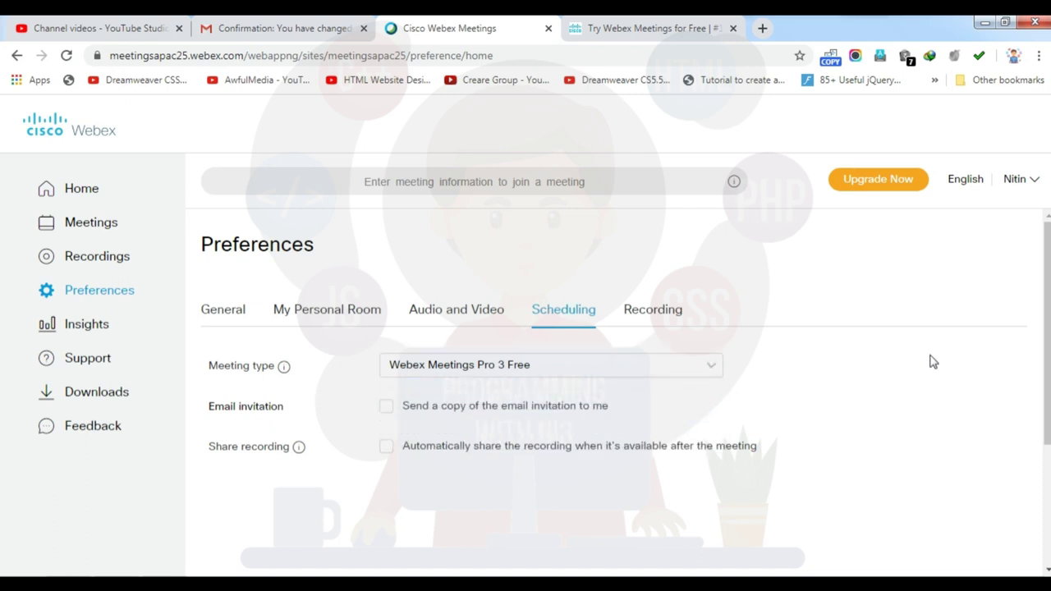
left_click(544, 414)
left_click(387, 449)
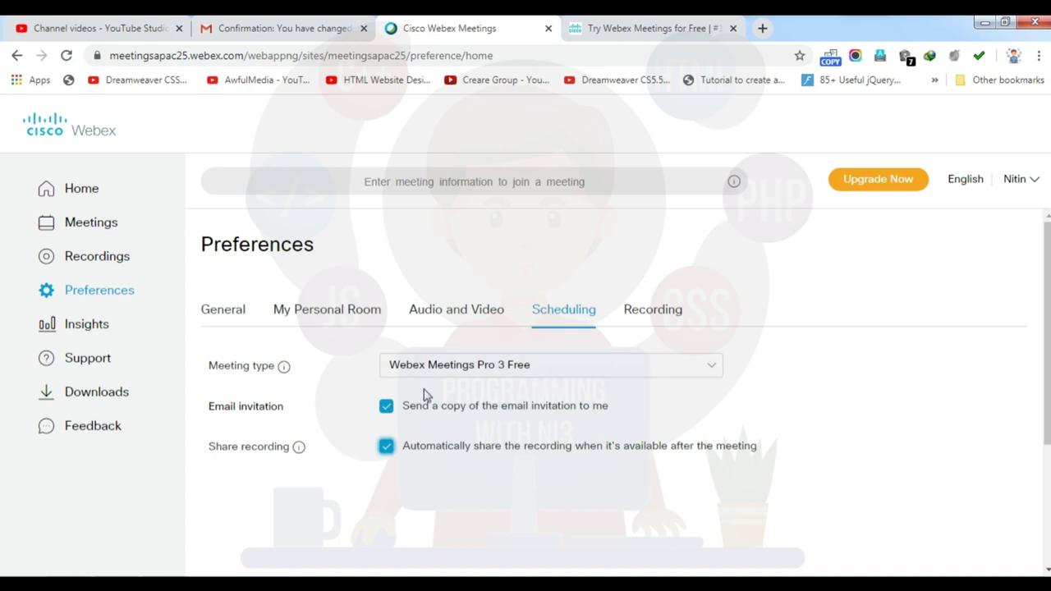
Choose Active speaker view instead of Video thumbnails view in the Recording preferences
left_click(666, 317)
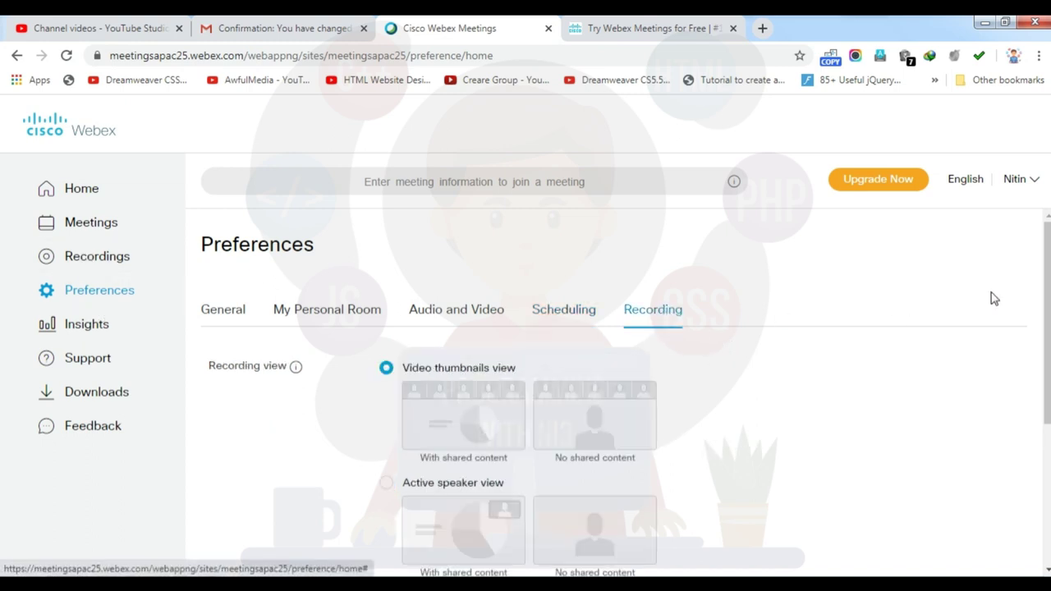
scroll(1047, 329, "down", 1)
scroll(616, 369, "down", 3)
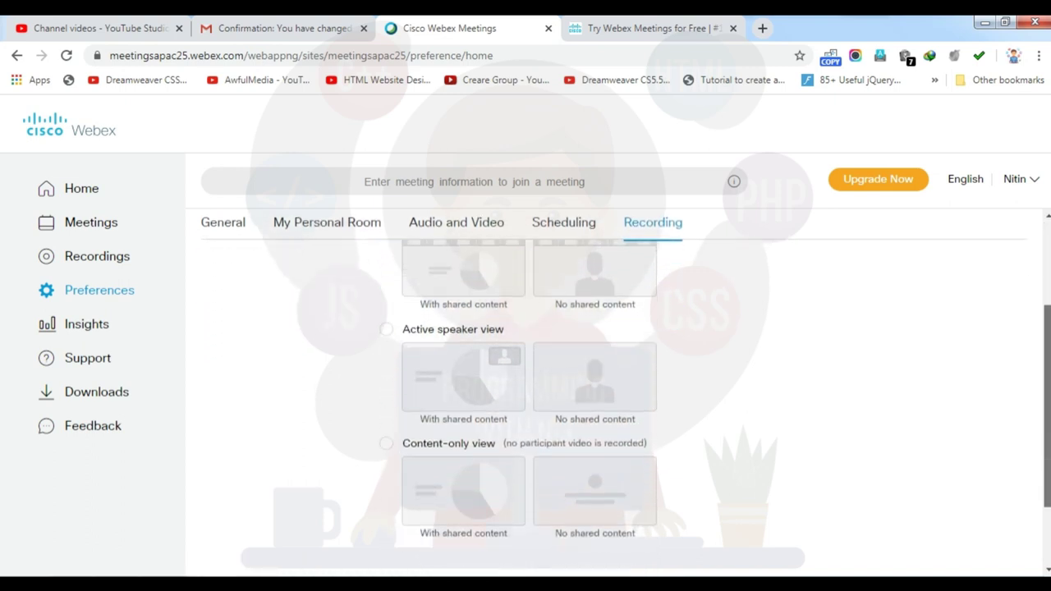
scroll(616, 370, "up", 2)
scroll(616, 370, "up", 1)
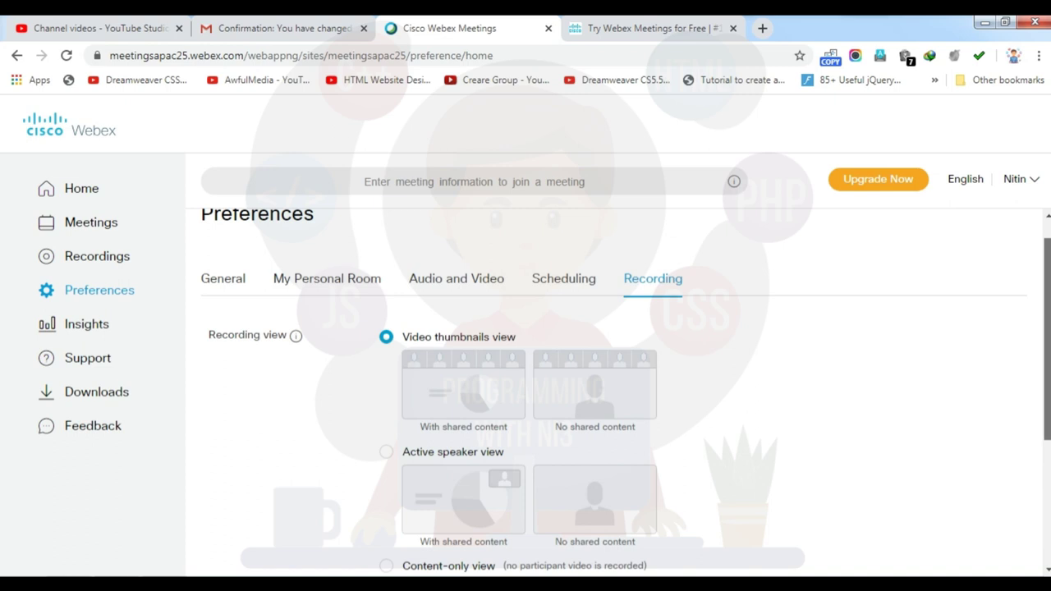
scroll(616, 370, "up", 1)
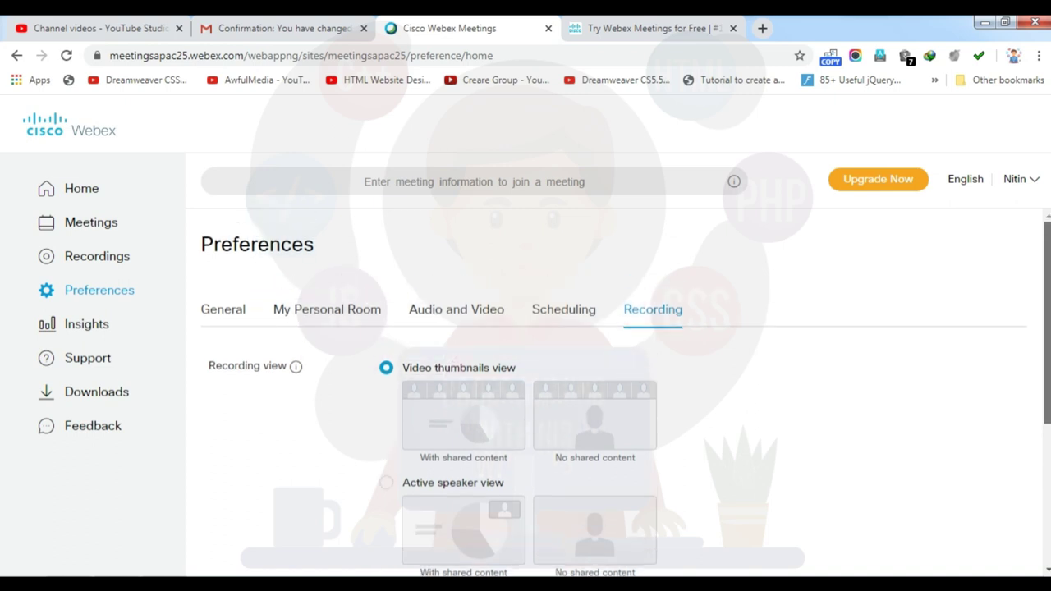
scroll(616, 394, "down", 2)
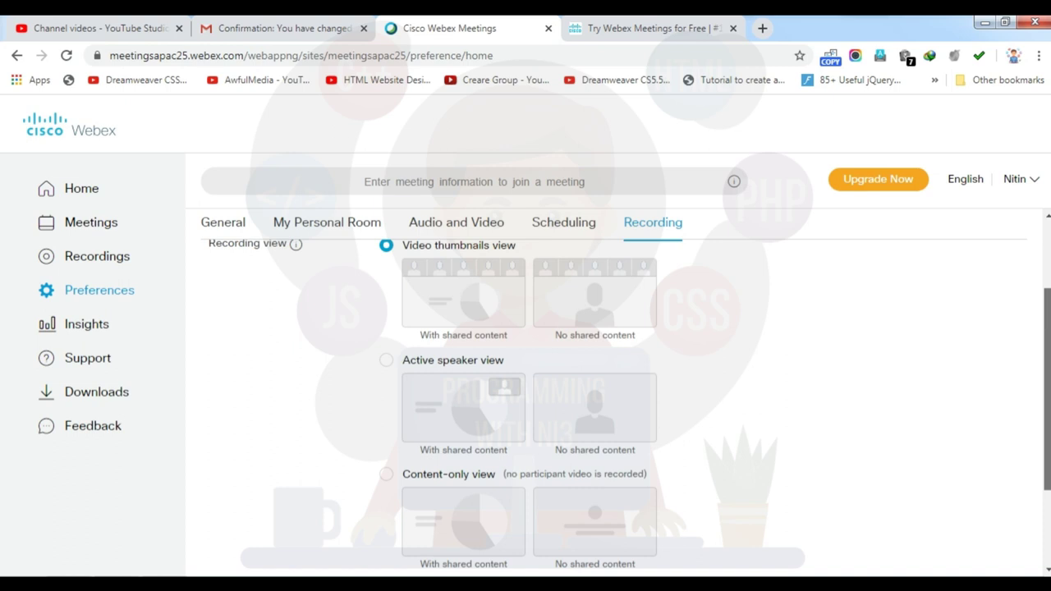
scroll(616, 394, "down", 1)
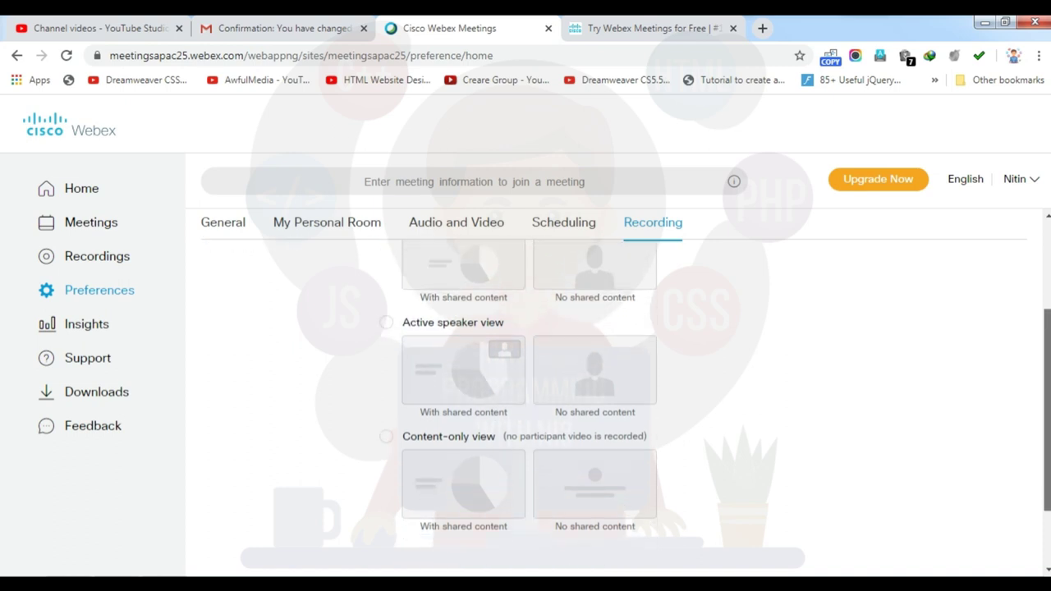
left_click(386, 322)
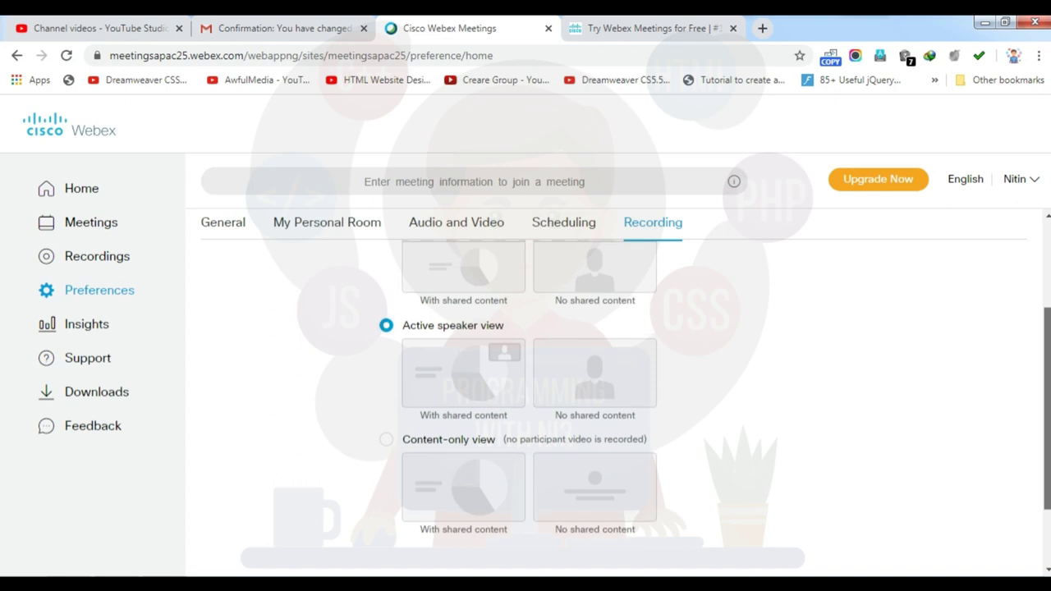
Save the Recording preferences and confirm the saved message
scroll(526, 394, "up", 1)
scroll(526, 394, "down", 1)
scroll(526, 394, "down", 2)
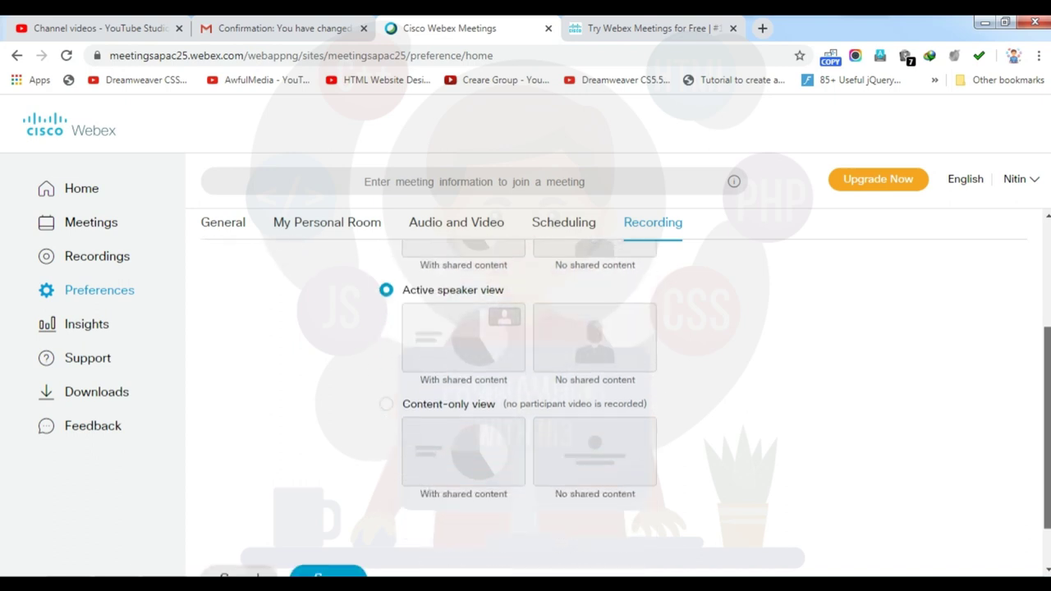
left_click(324, 519)
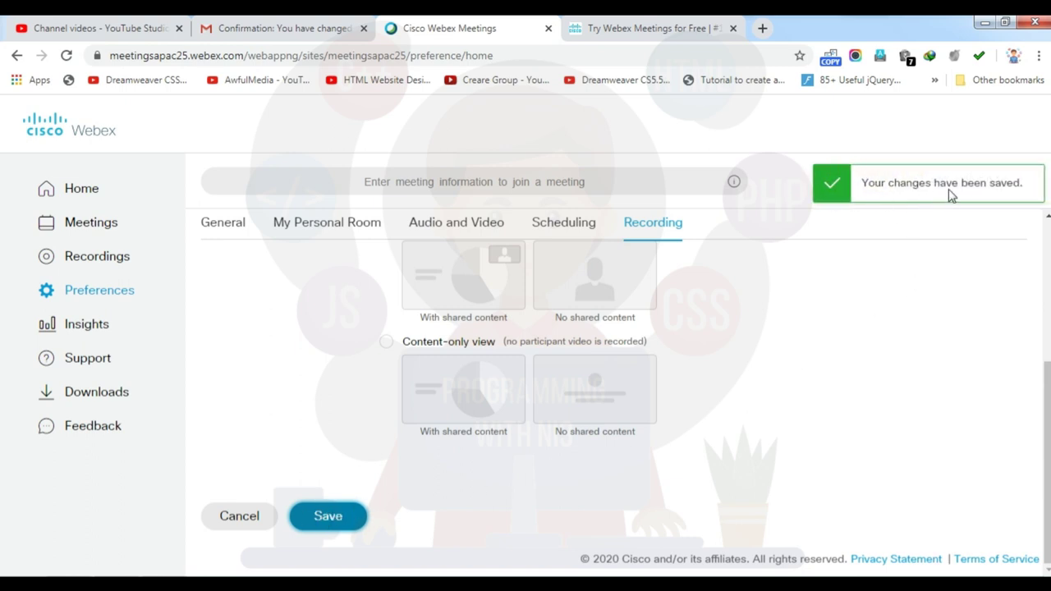
scroll(1047, 496, "up", 3)
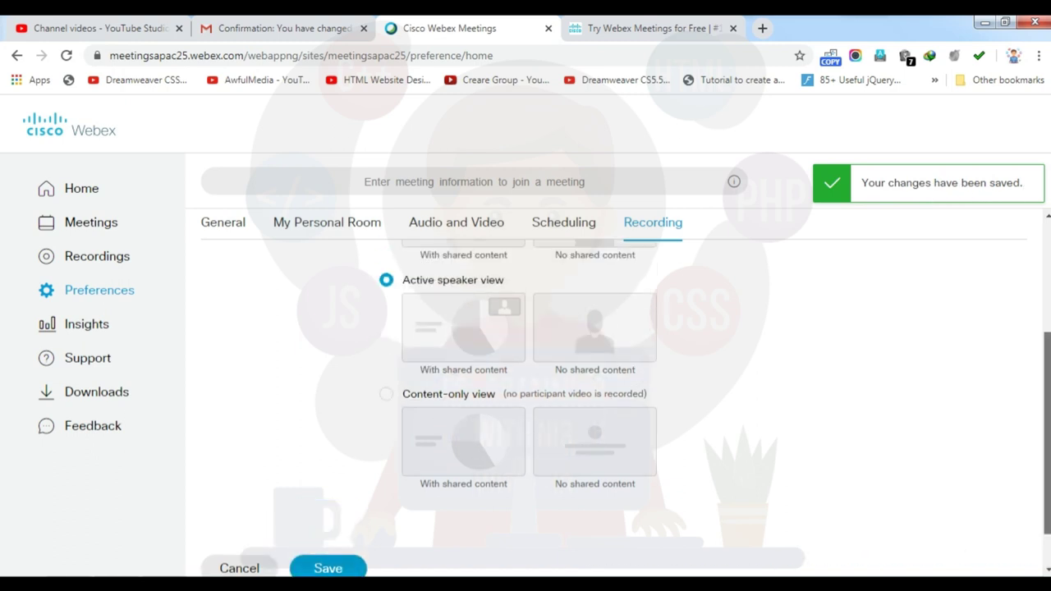
Check the empty Insights page for hosted-meeting information, then go back Home via the account menu
left_click(94, 326)
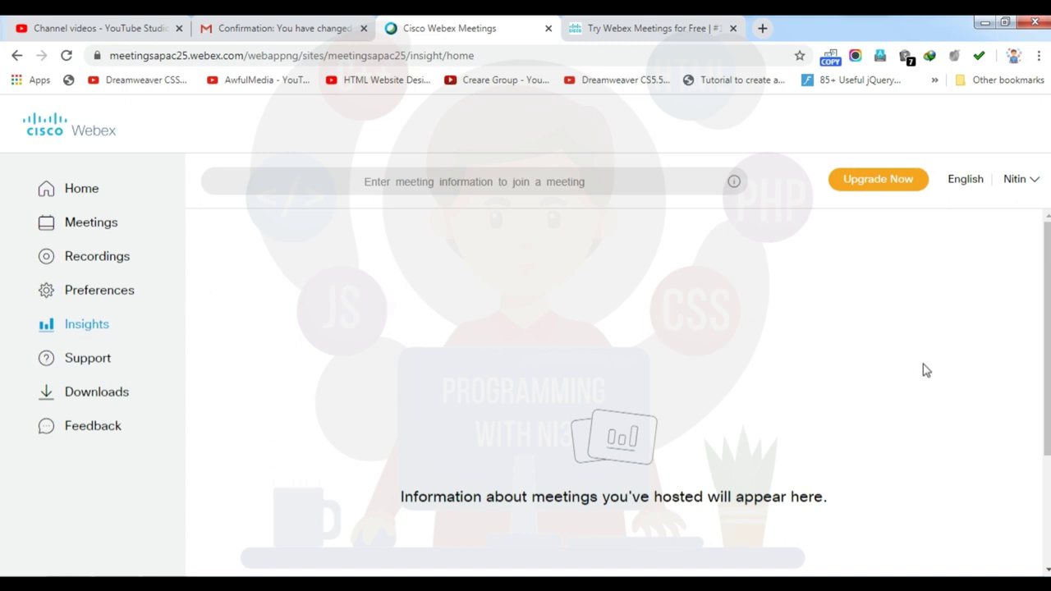
scroll(1047, 370, "down", 2)
scroll(613, 370, "up", 2)
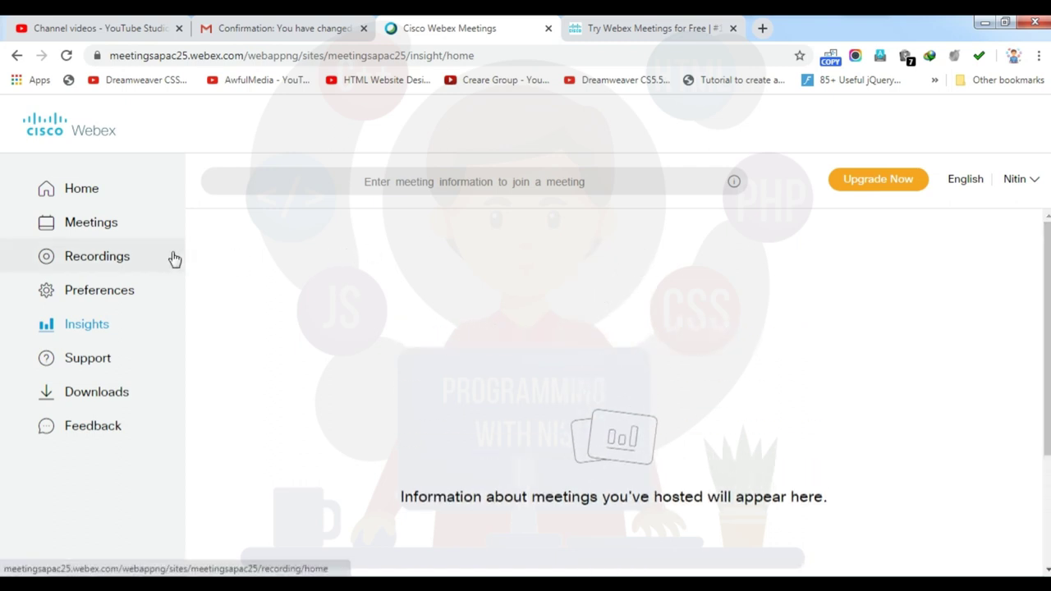
left_click(1035, 181)
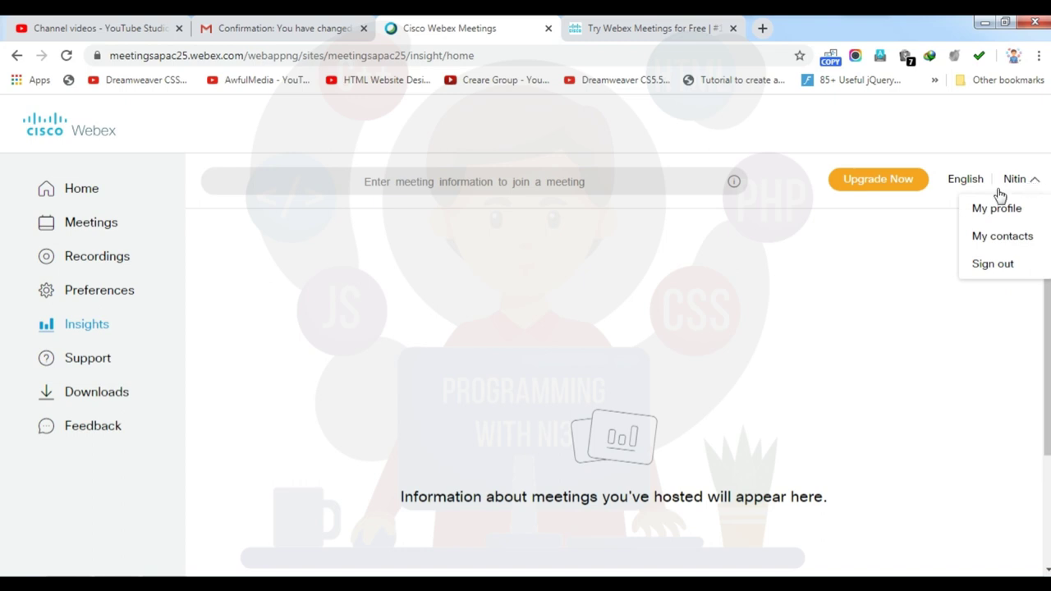
left_click(87, 197)
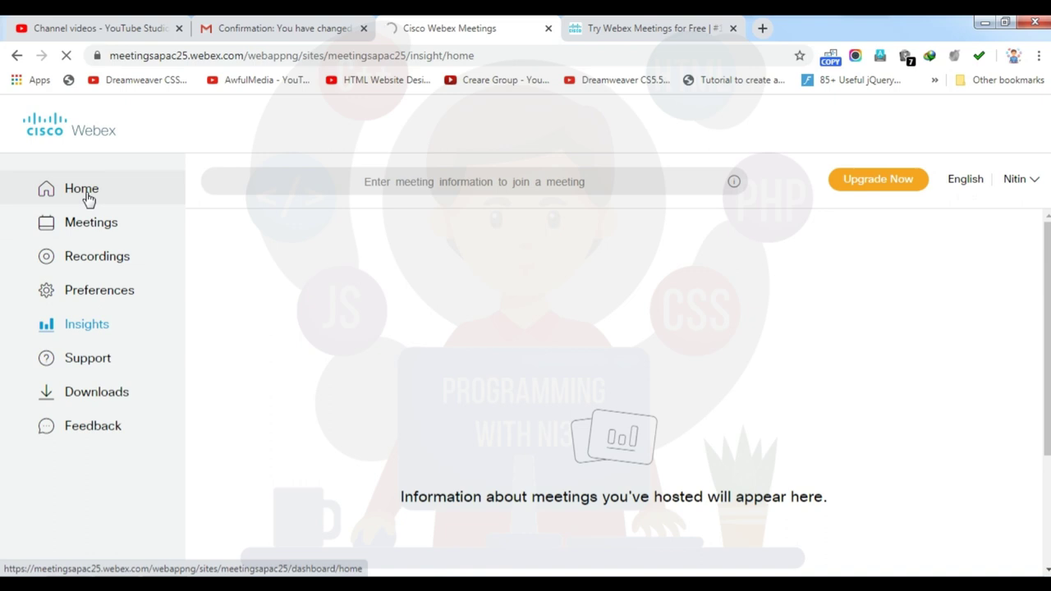
Return to Home and view the Start a Meeting options: Use desktop app or Use web app
left_click(89, 198)
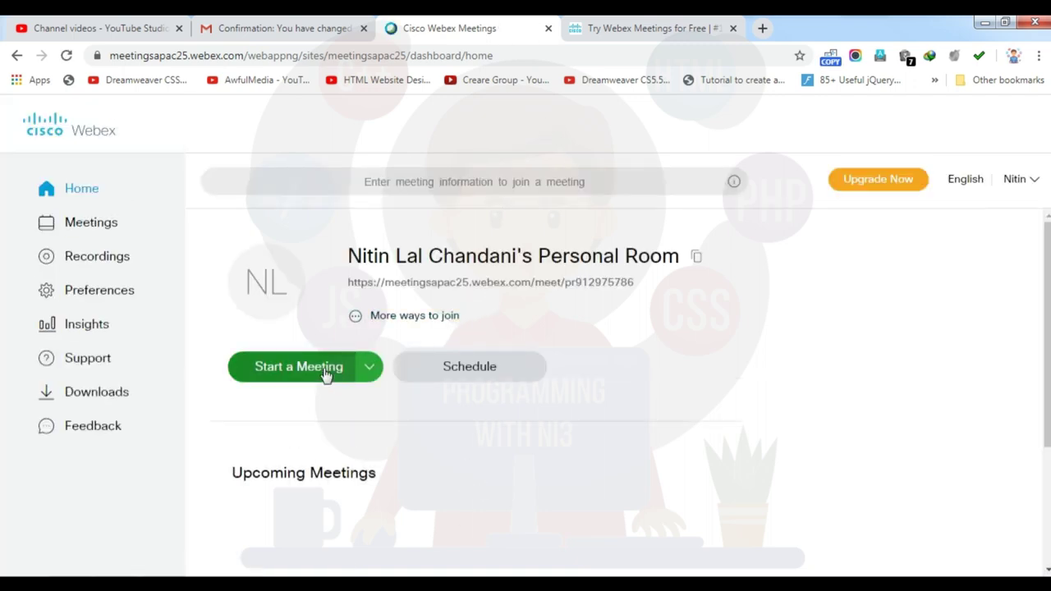
left_click(366, 372)
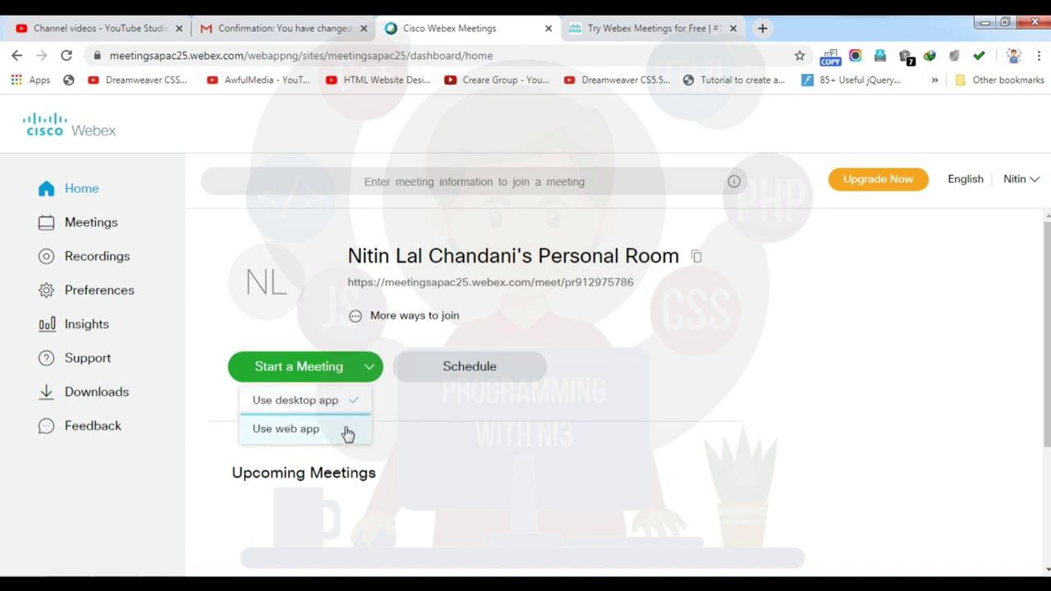
left_click(346, 434)
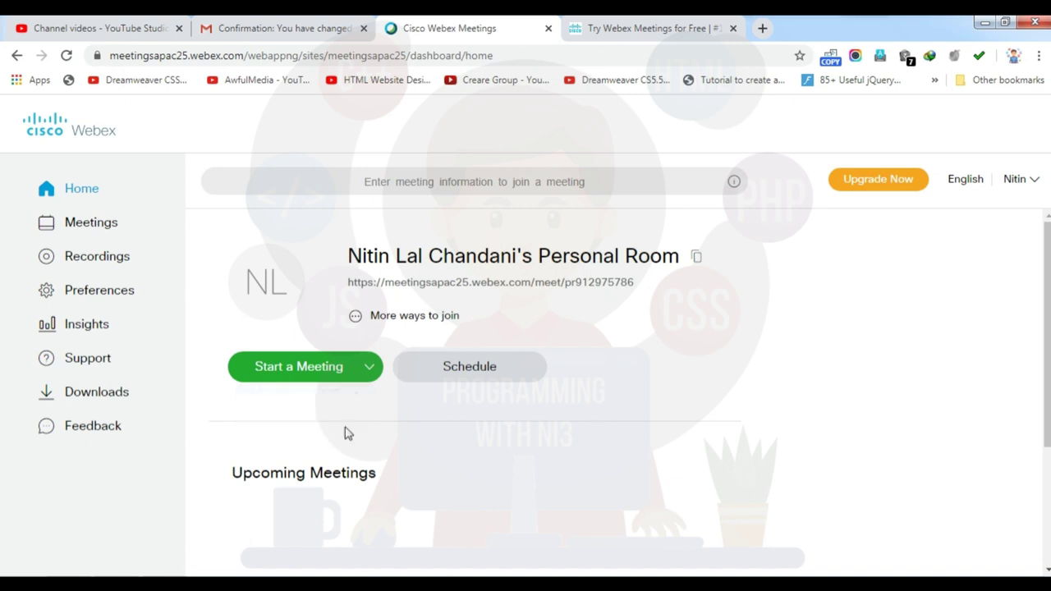
left_click(371, 369)
left_click(369, 369)
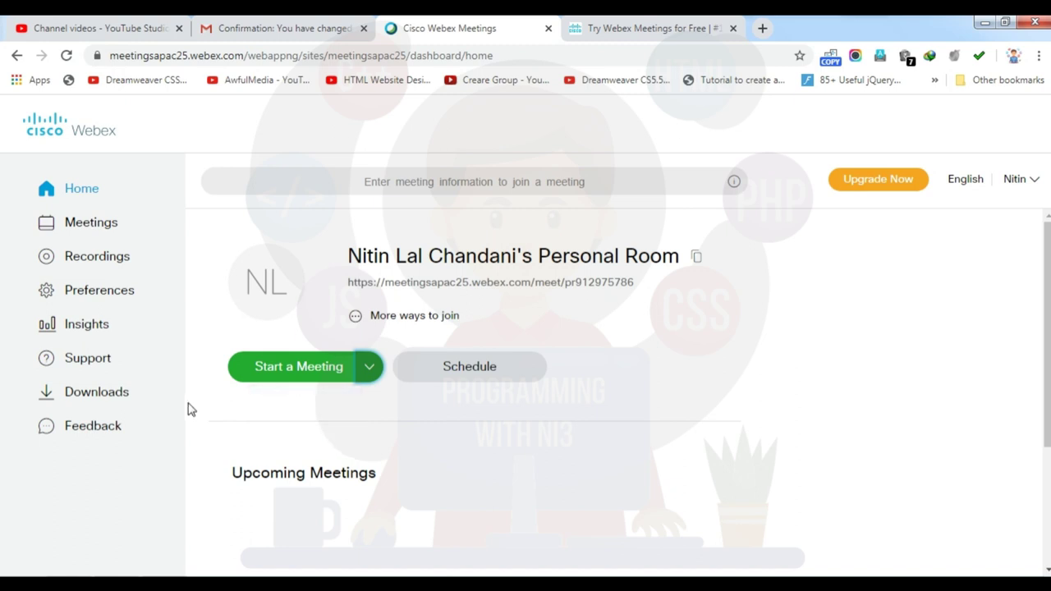
Download the Webex Meetings desktop app installer webexapp.msi and open its Downloads\Programs folder
left_click(63, 395)
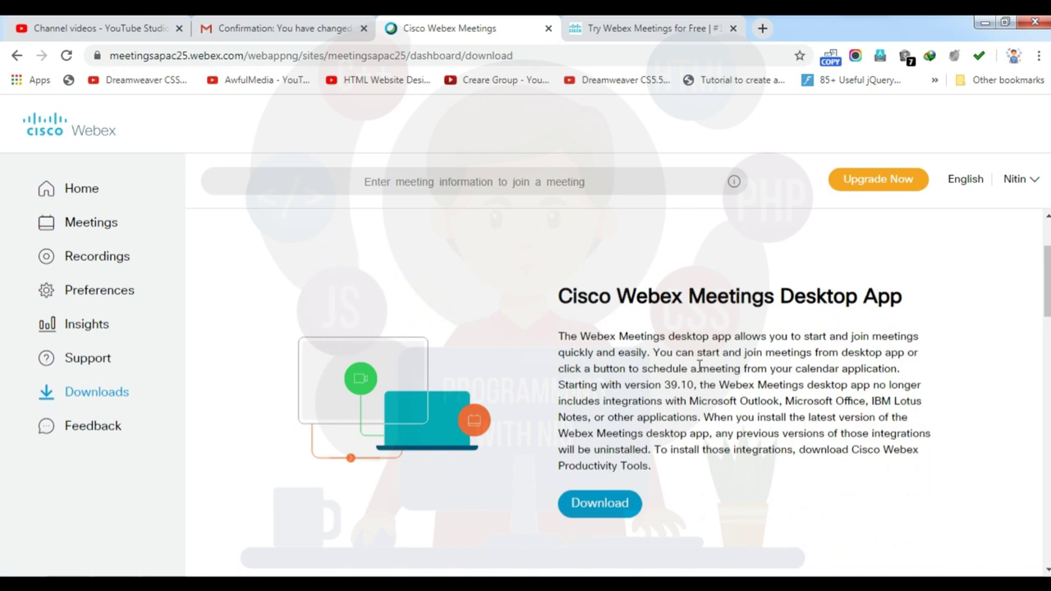
left_click(608, 504)
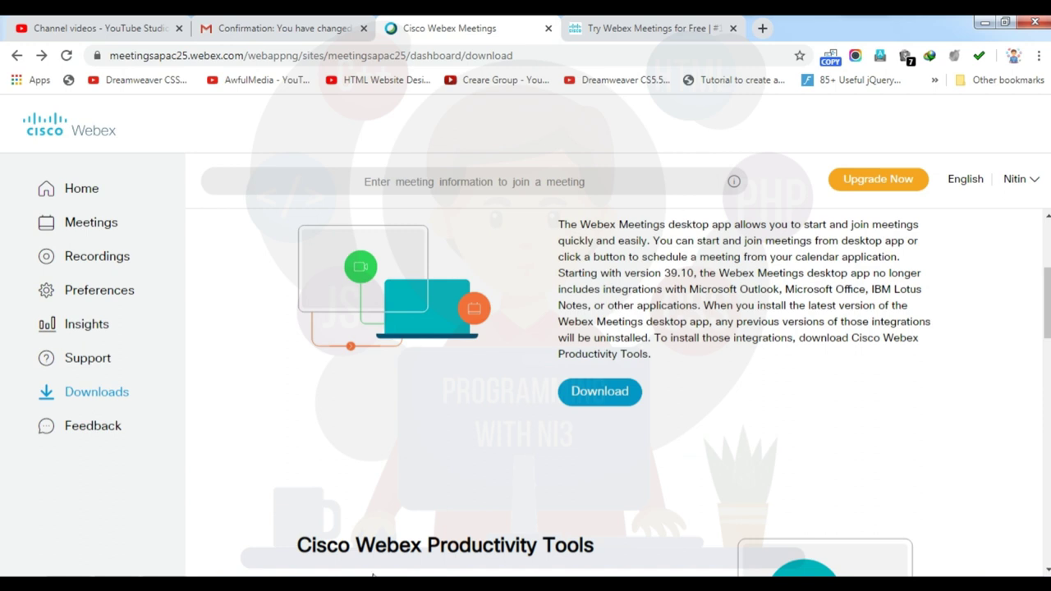
left_click(54, 575)
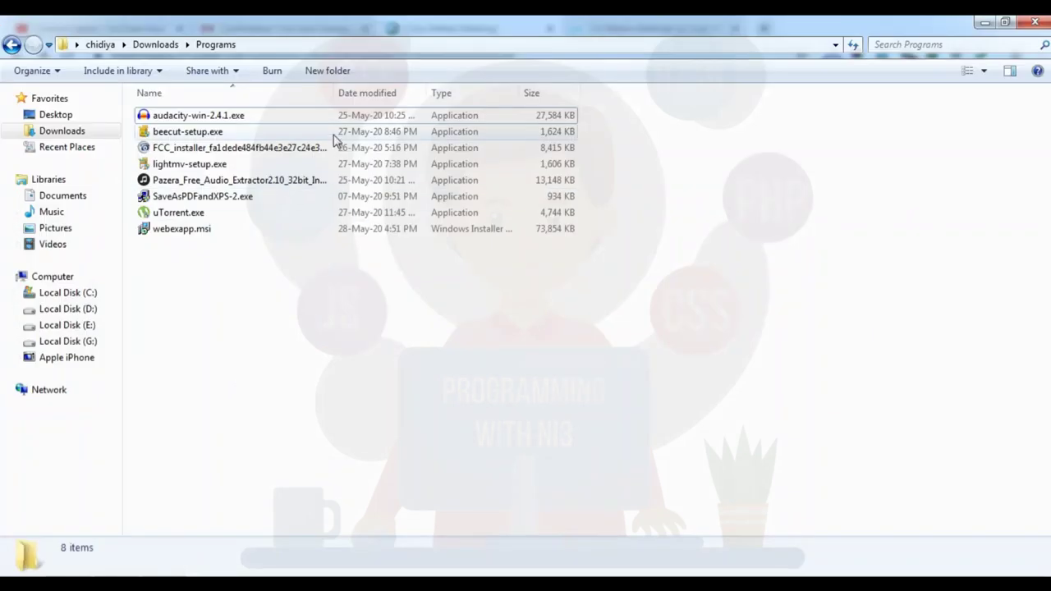
Show the folder as large icons and install webexapp.msi through the InstallShield wizard to Finish
left_click(986, 70)
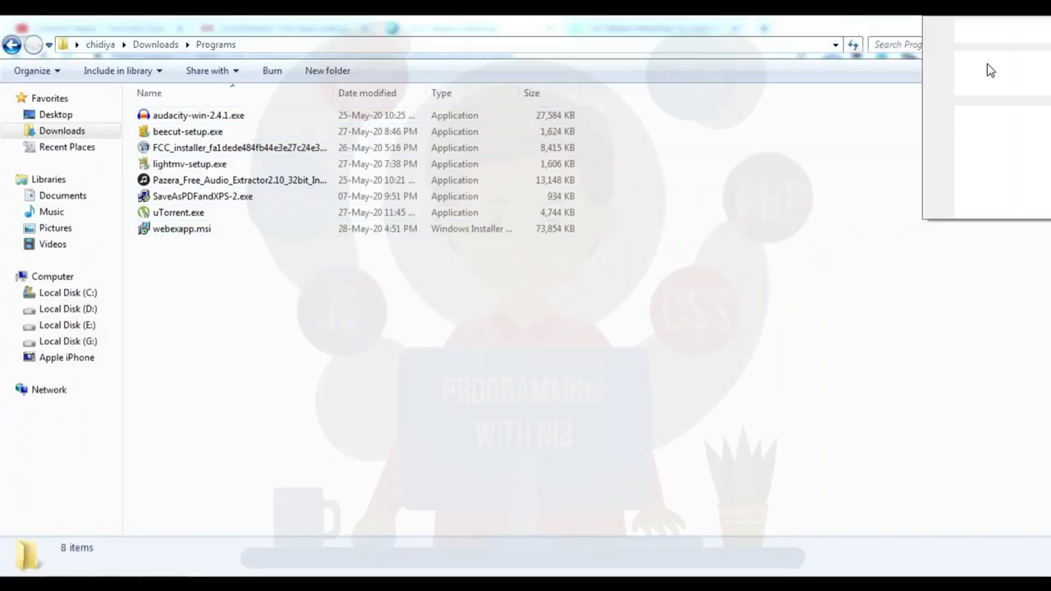
left_click(990, 61)
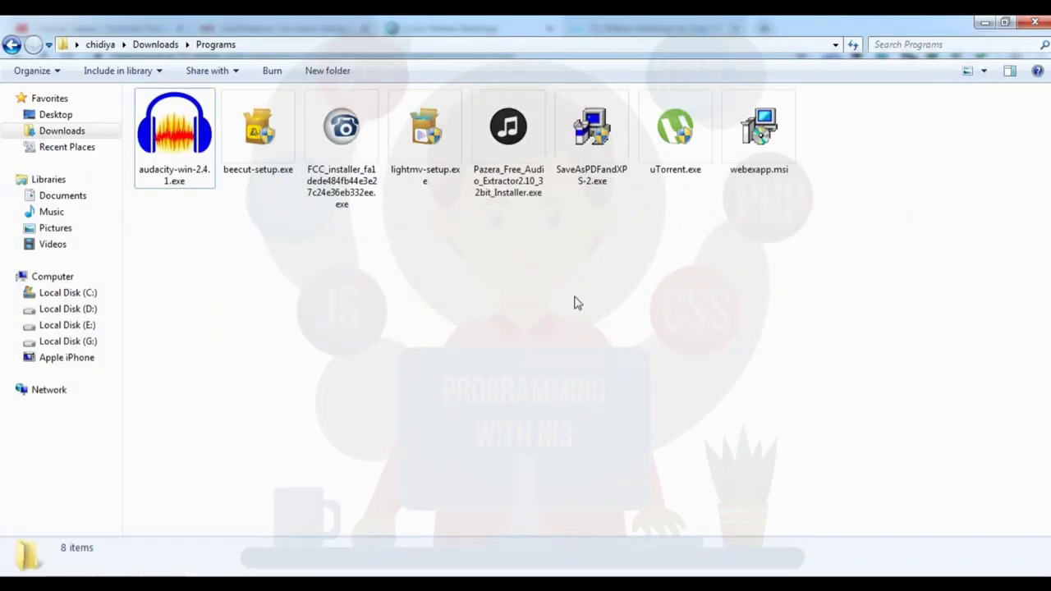
left_click(766, 142)
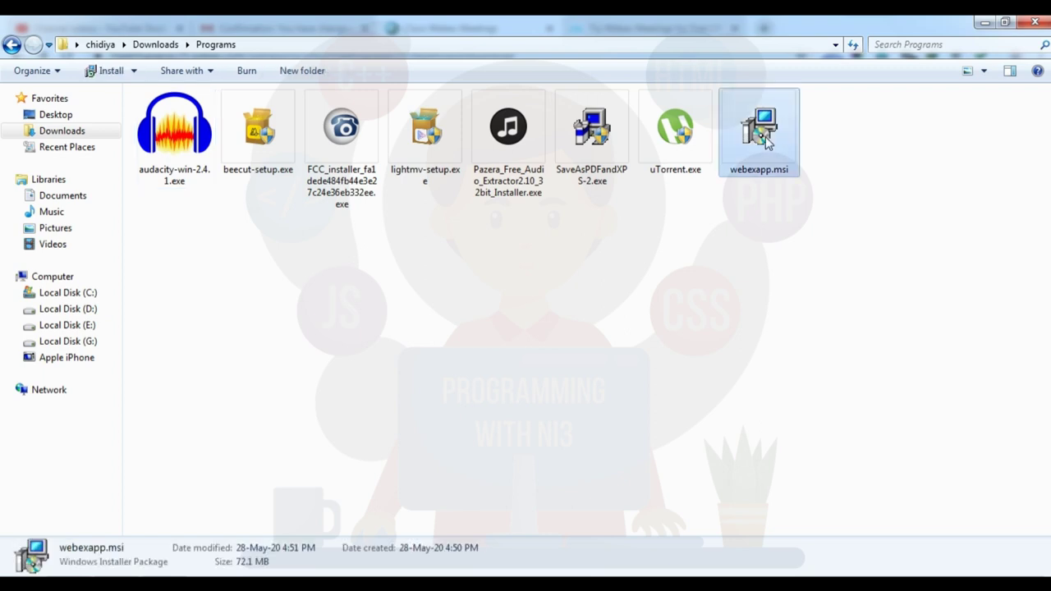
double_click(766, 141)
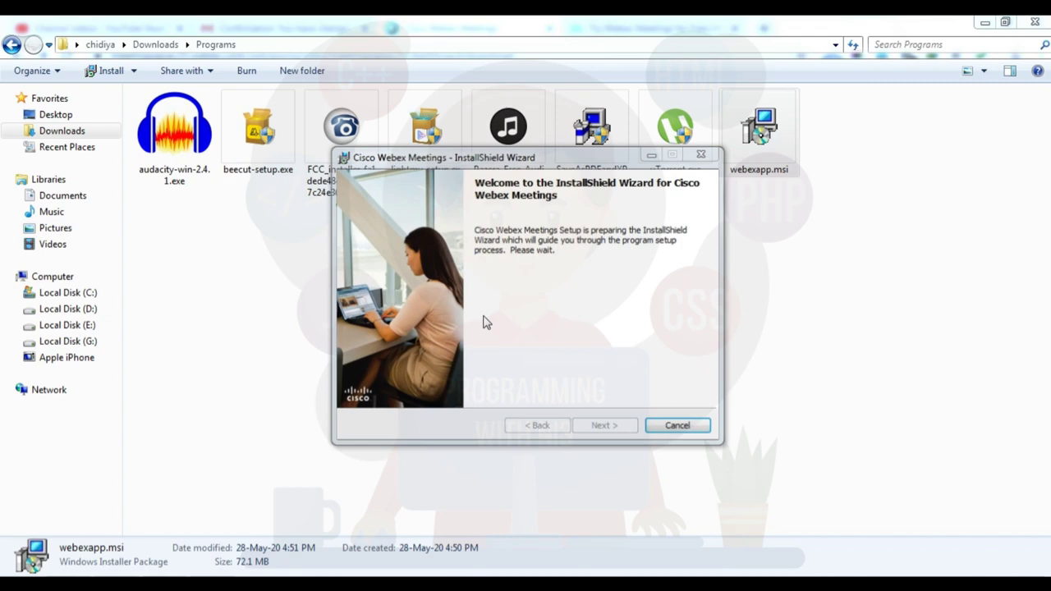
left_click(606, 427)
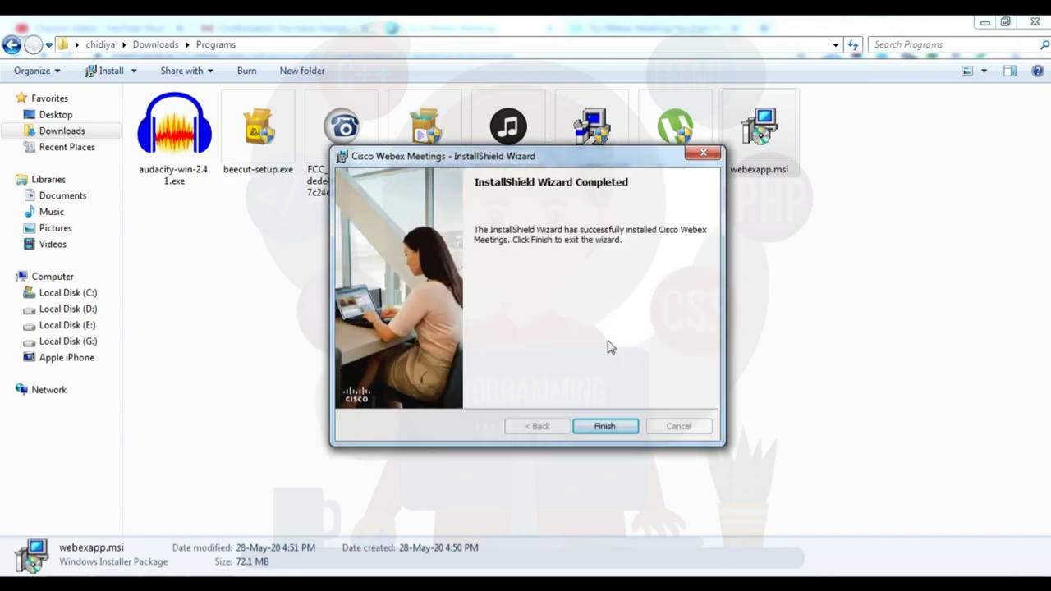
left_click(606, 427)
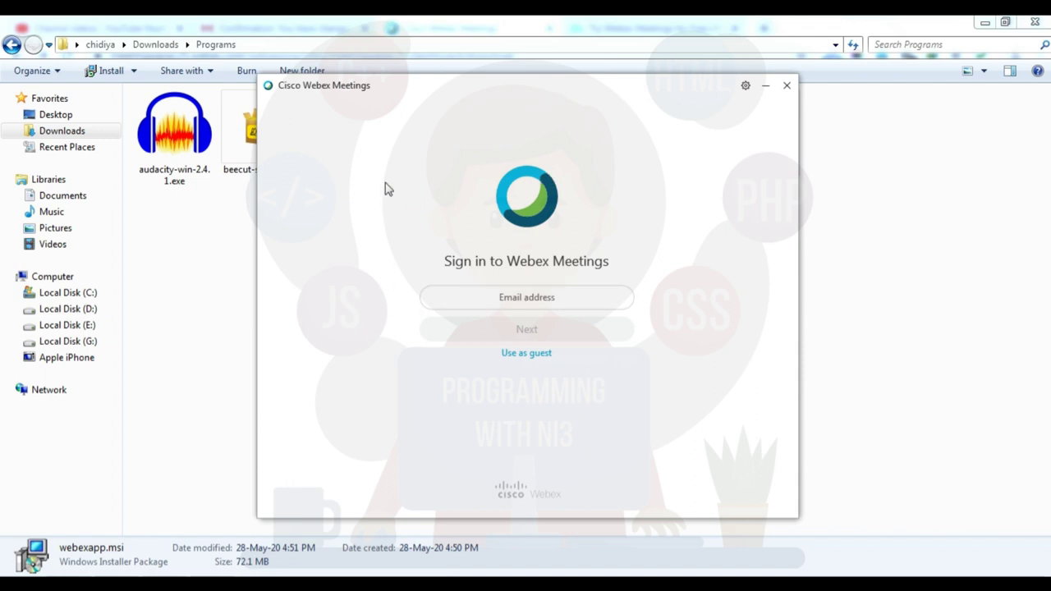
Enter the account e-mail address in the desktop app, correcting a typo, and submit it to sign in
left_click(526, 299)
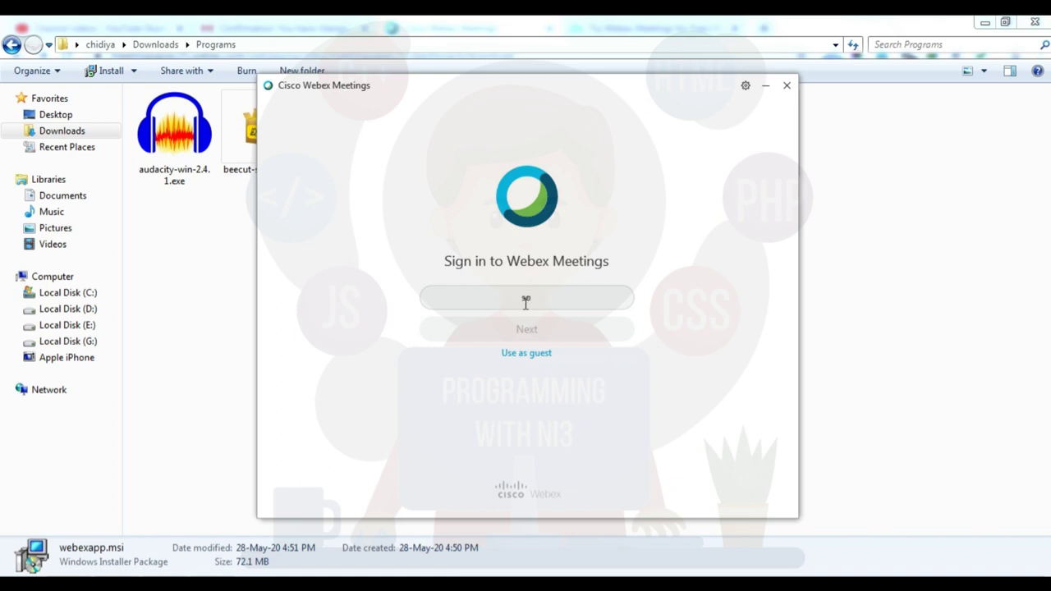
left_click(560, 330)
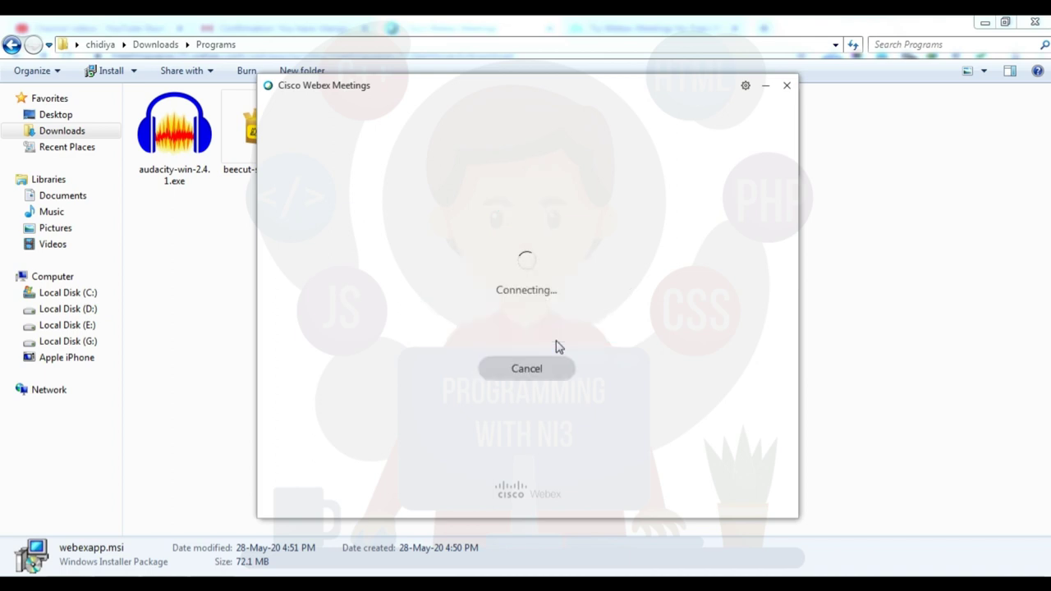